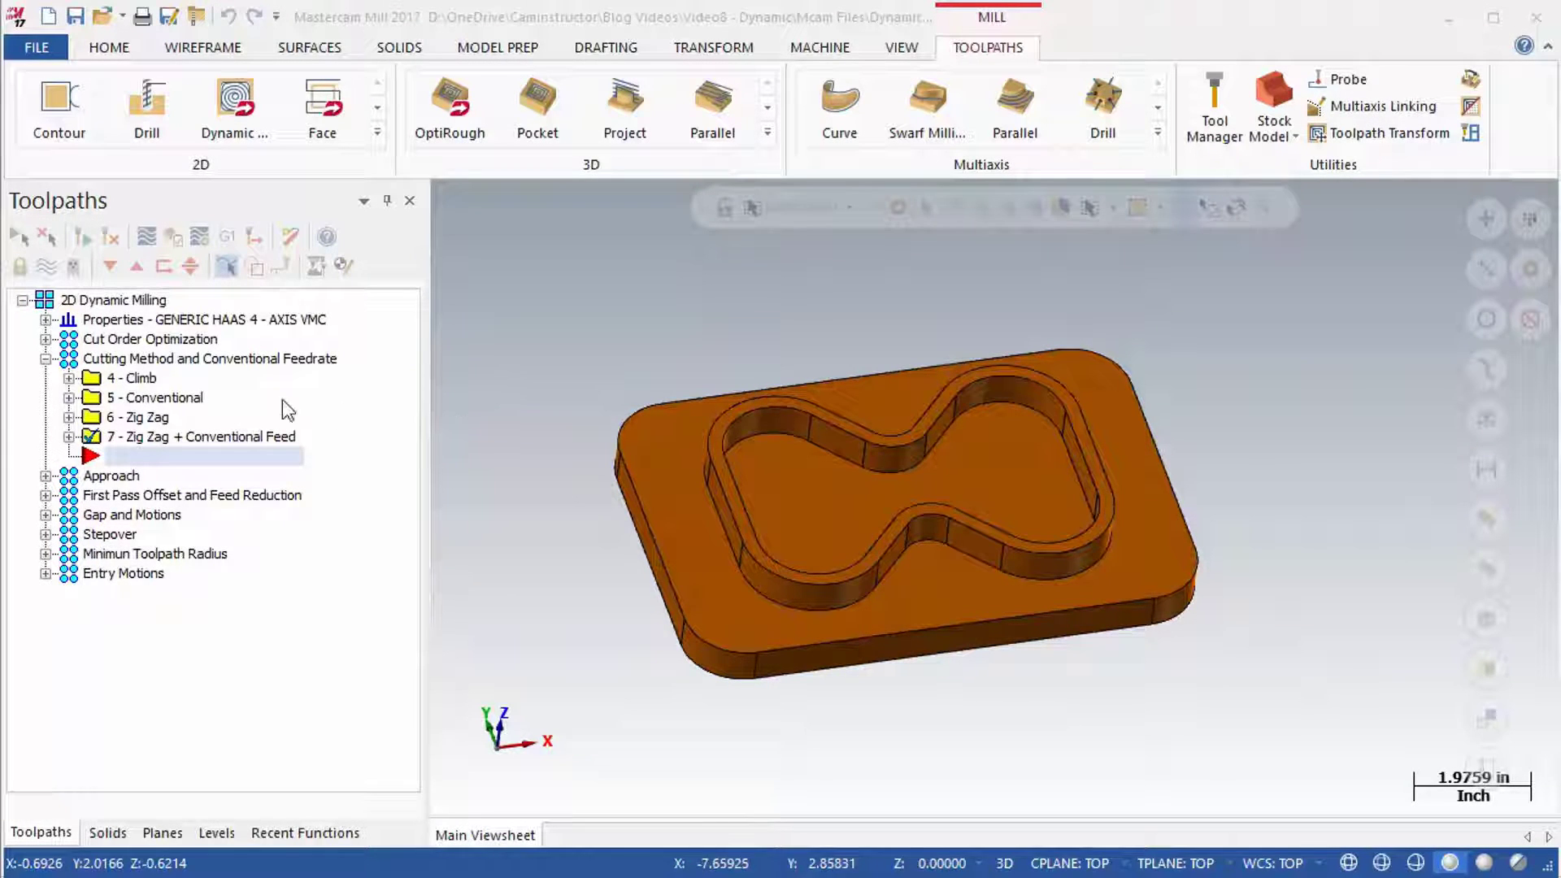
Step: Collapse the Cutting Method group and display the toolpaths of all four Approach operations
{"action": "left_click", "coordinate": [86, 361]}
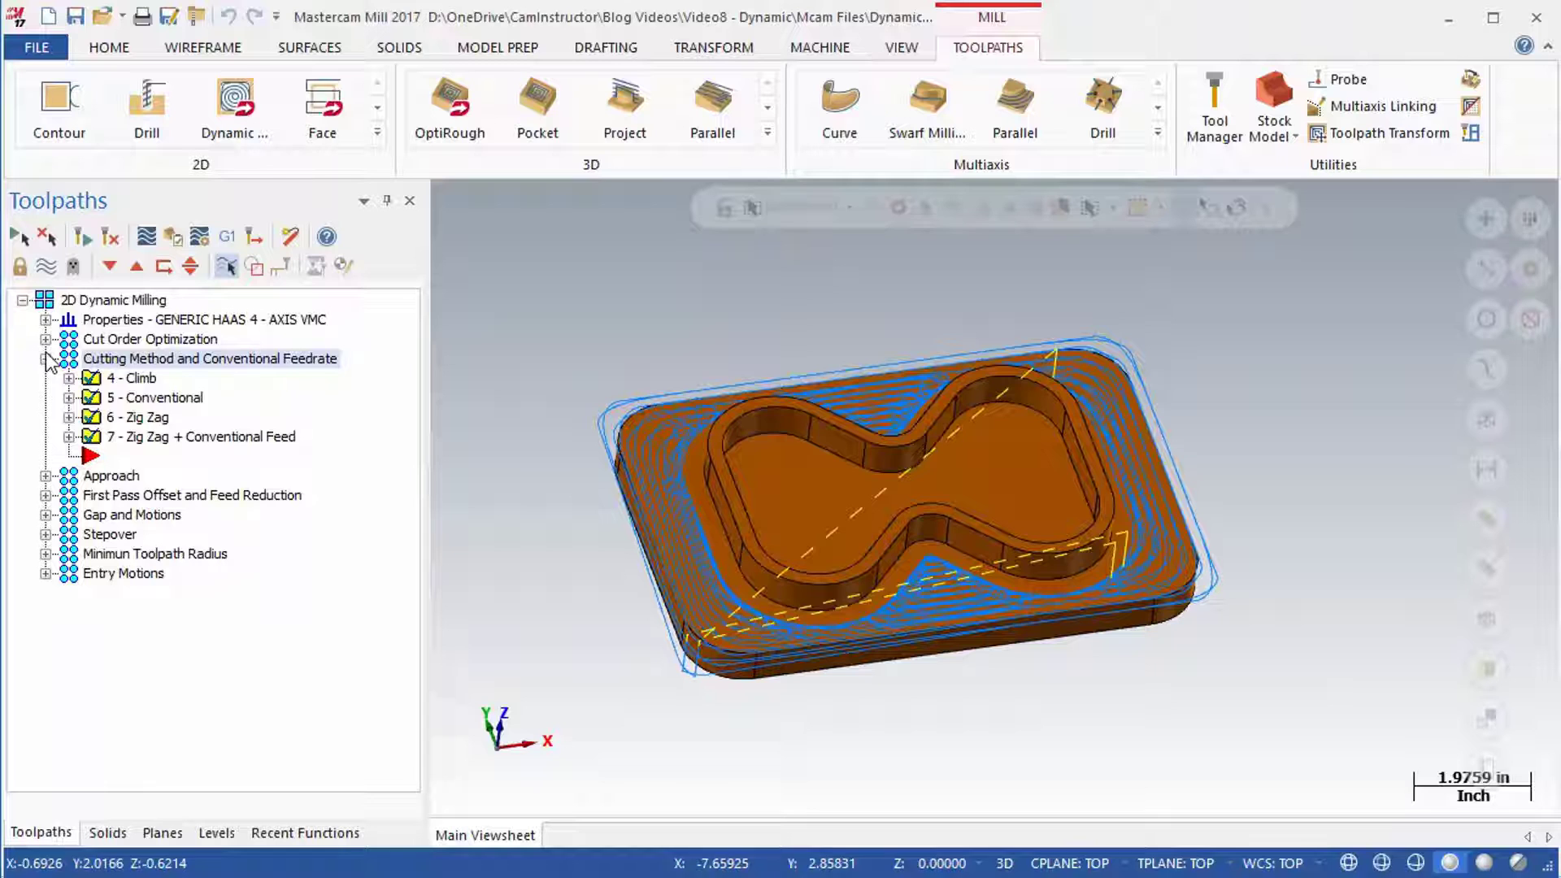
{"action": "left_click", "coordinate": [45, 358]}
{"action": "left_click", "coordinate": [45, 378]}
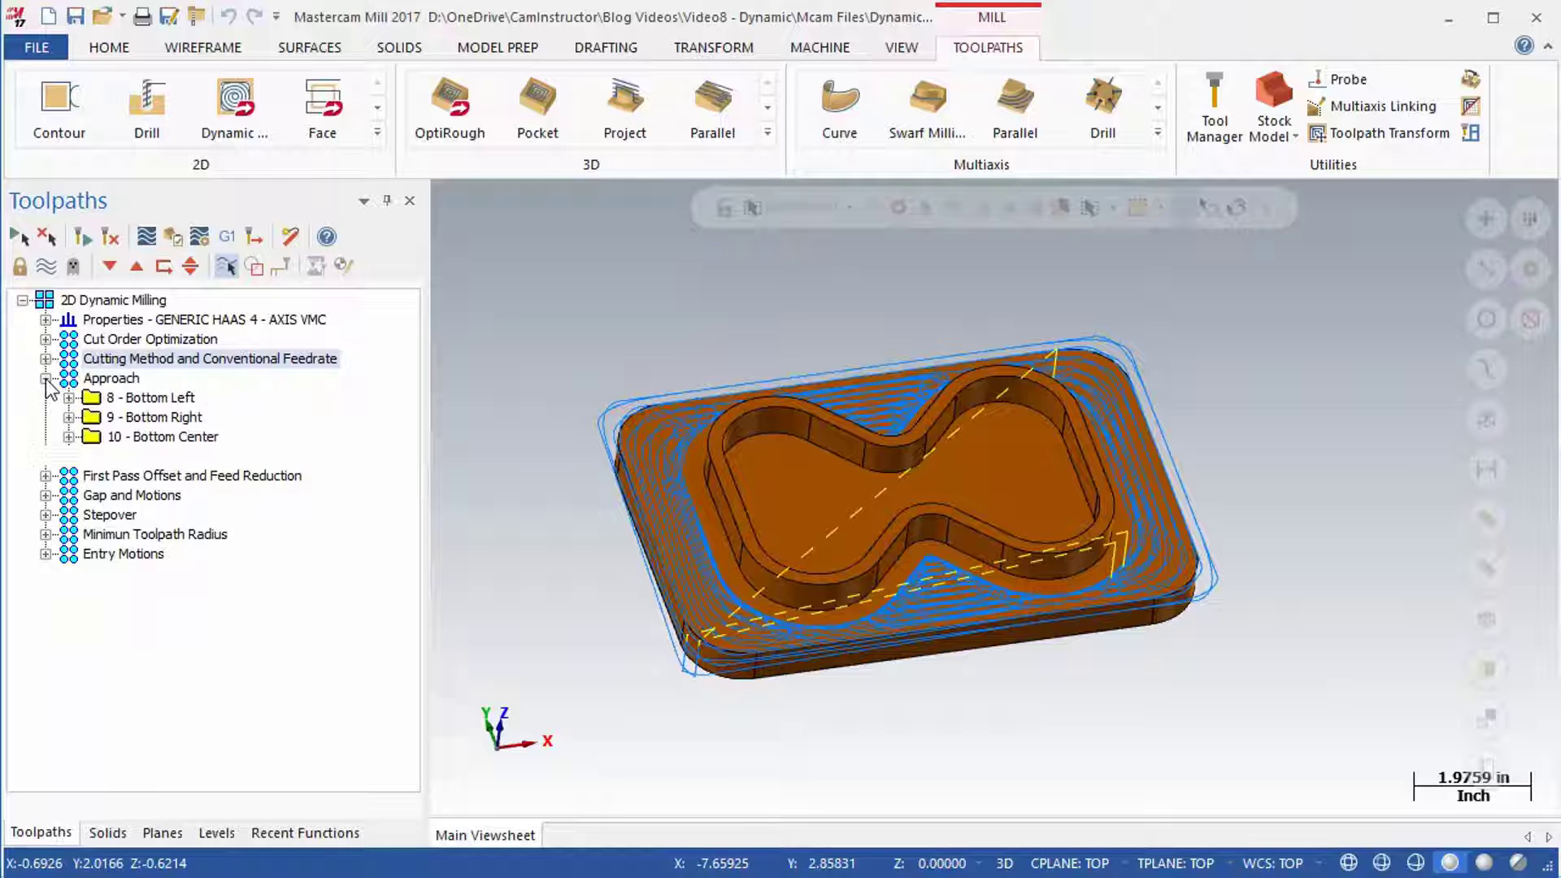
{"action": "left_click", "coordinate": [103, 379]}
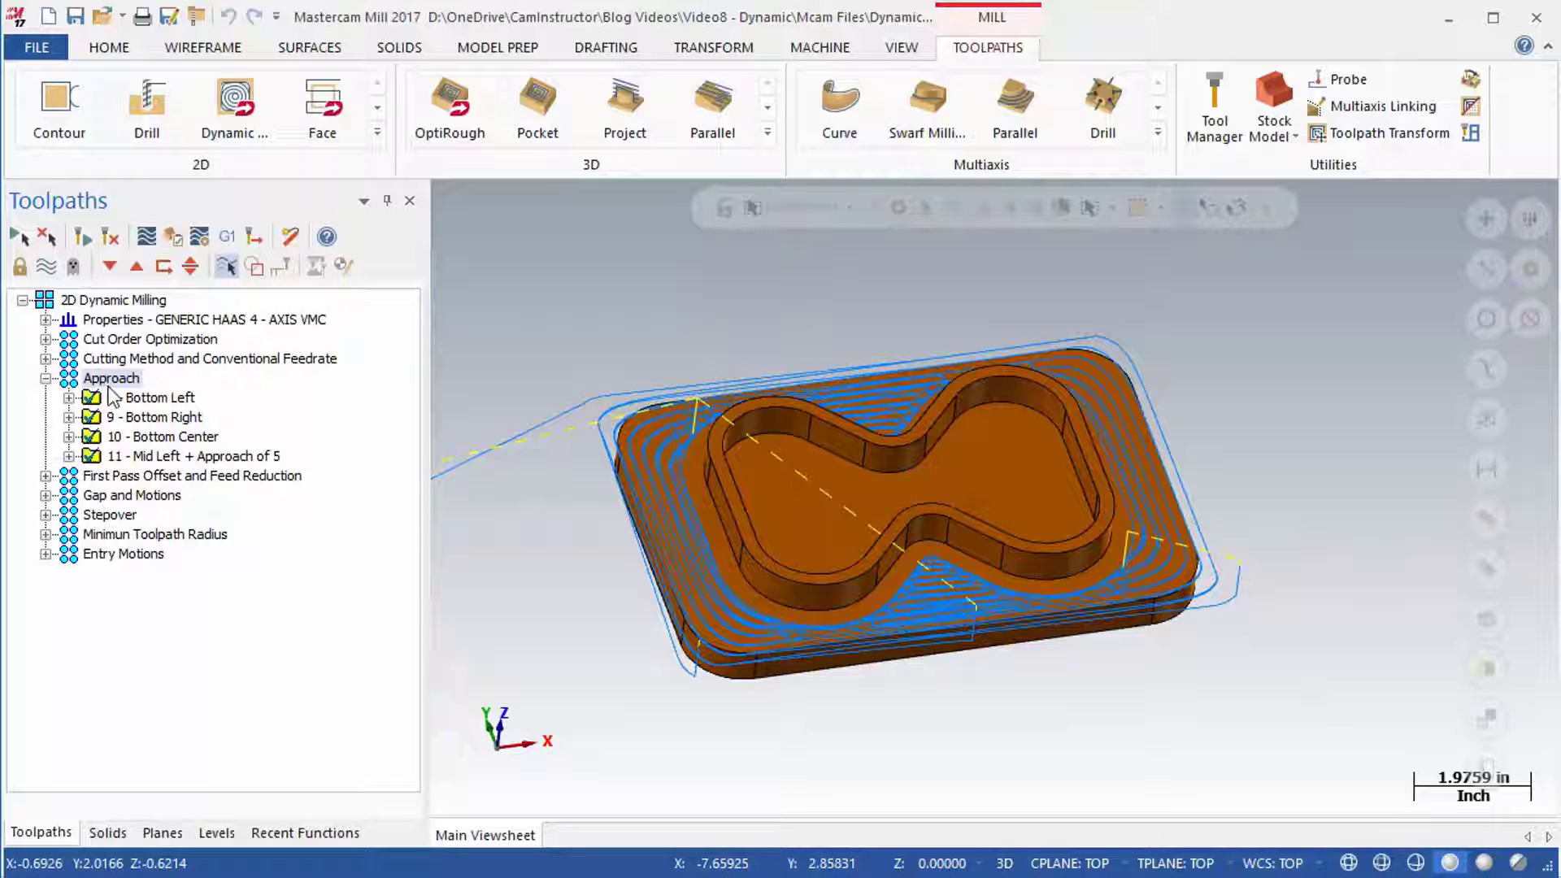
Step: Show only the 8 - Bottom Left toolpath and open its parameters
{"action": "left_click", "coordinate": [132, 398]}
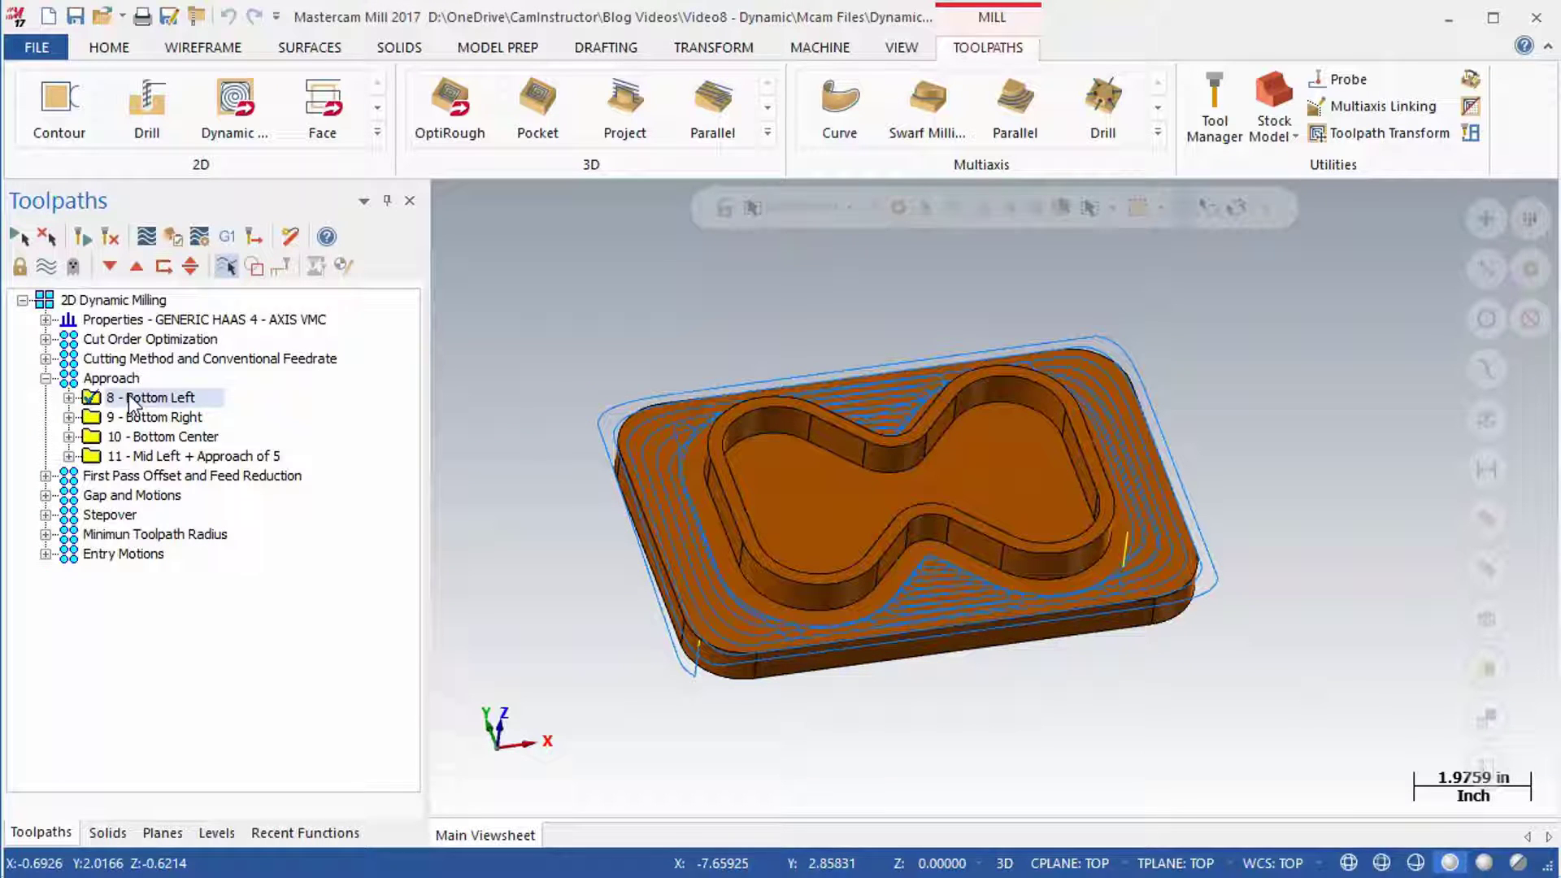
{"action": "left_click", "coordinate": [70, 398]}
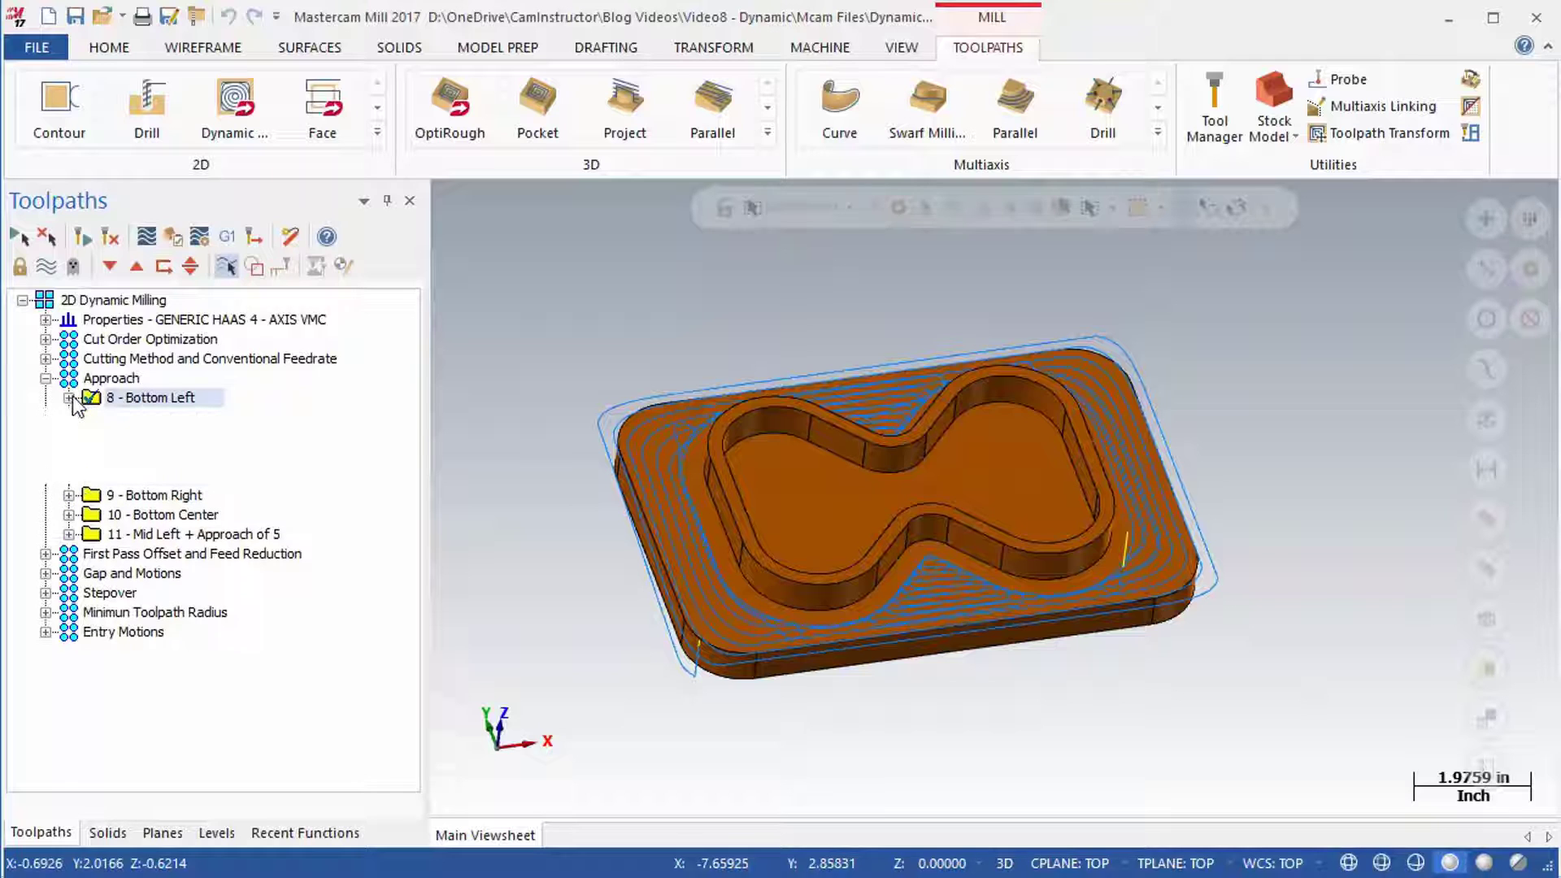
{"action": "left_click", "coordinate": [156, 417]}
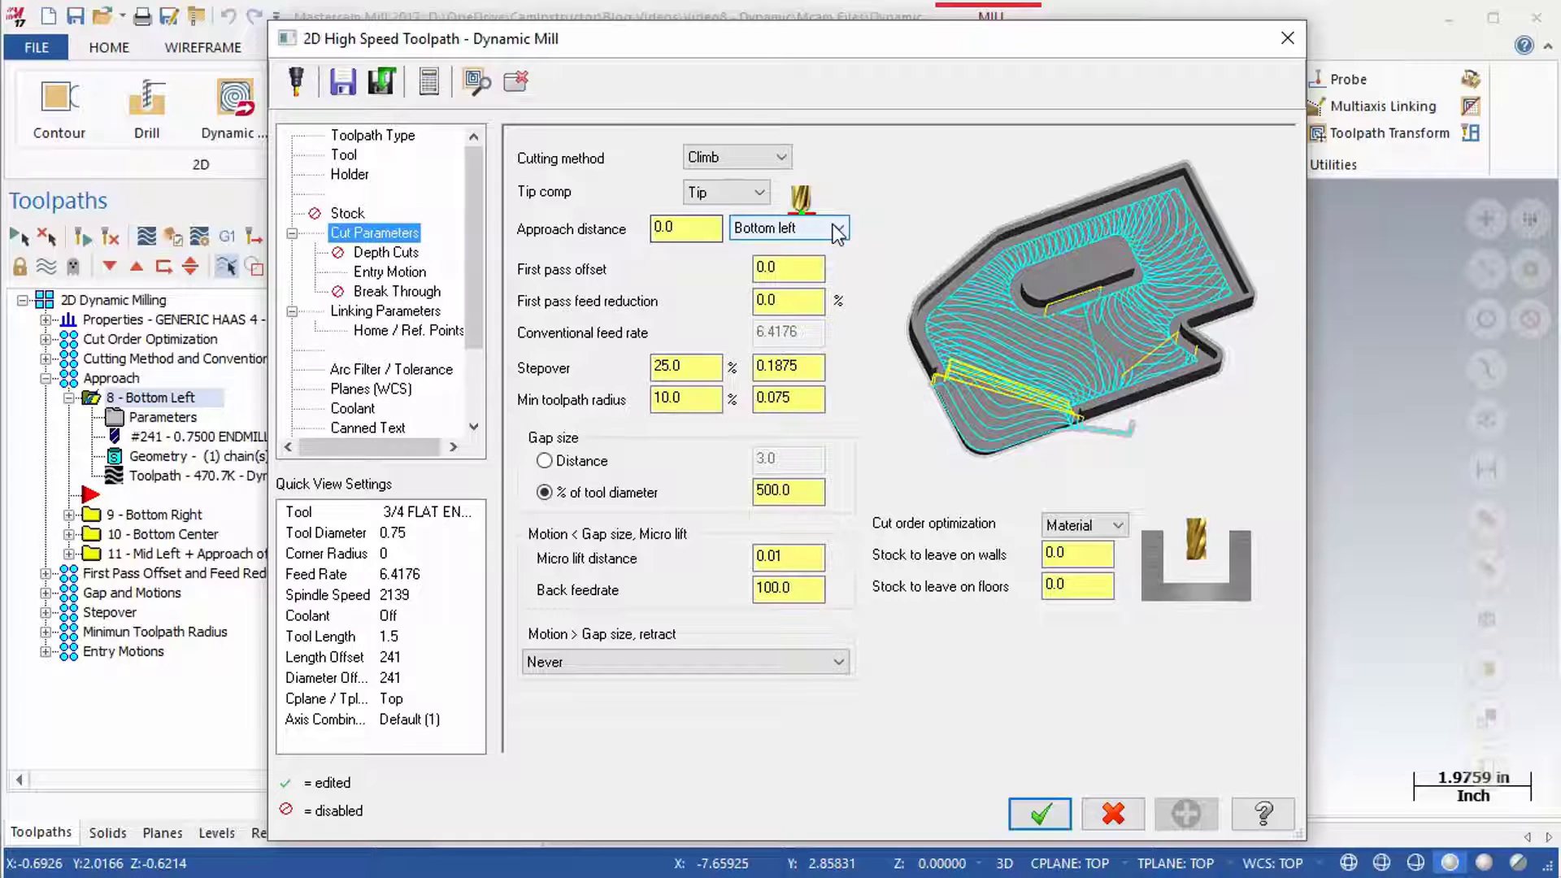
Step: Review the approach position choices for operation 8 and keep Bottom left
{"action": "left_click", "coordinate": [844, 229]}
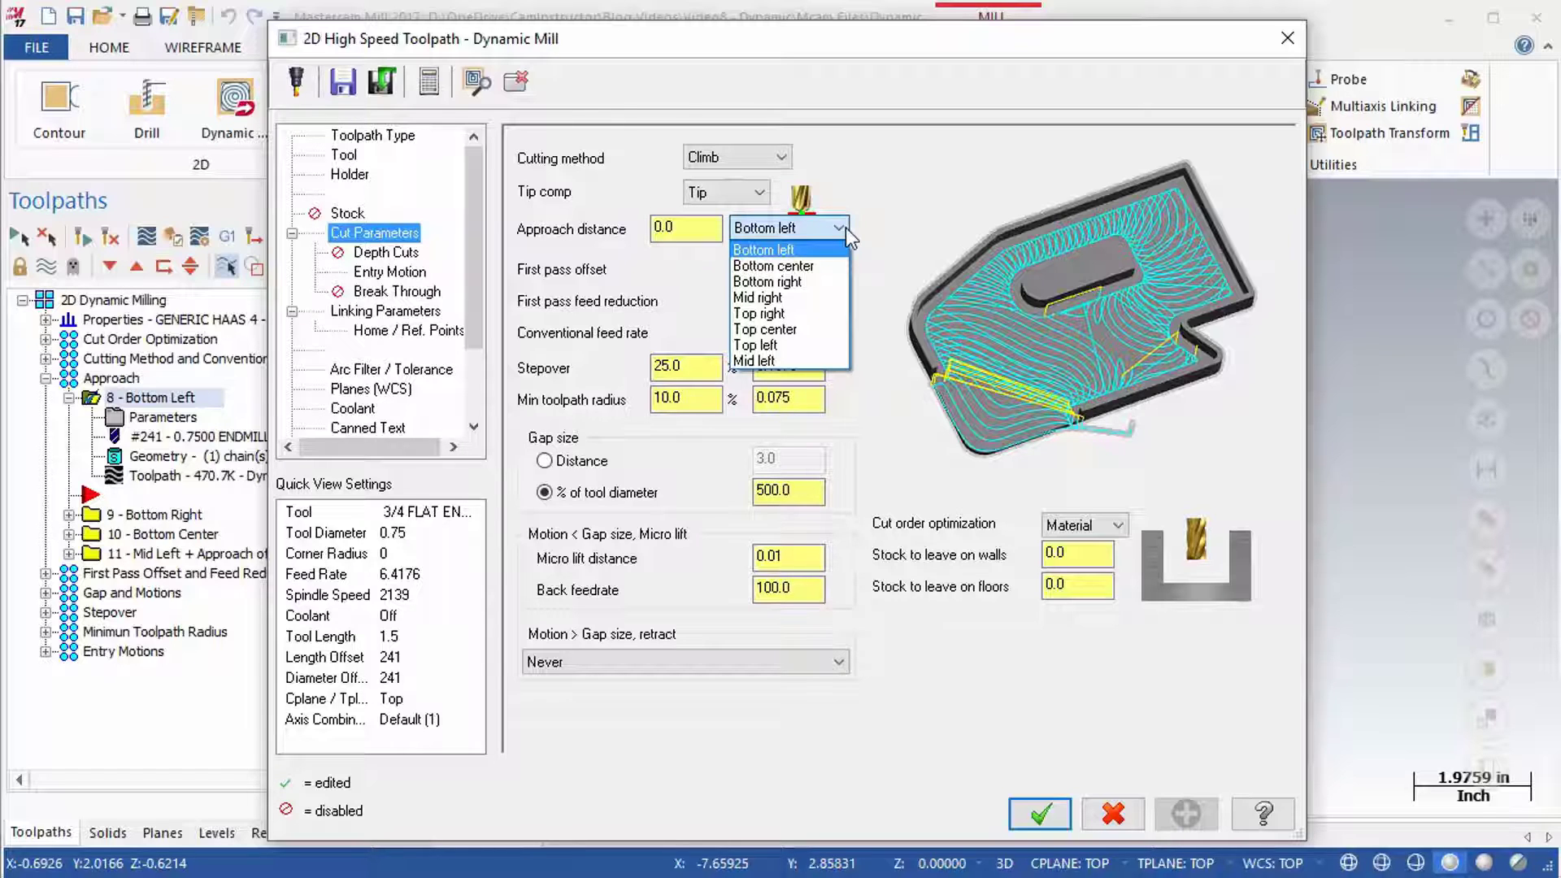
{"action": "left_click", "coordinate": [845, 228]}
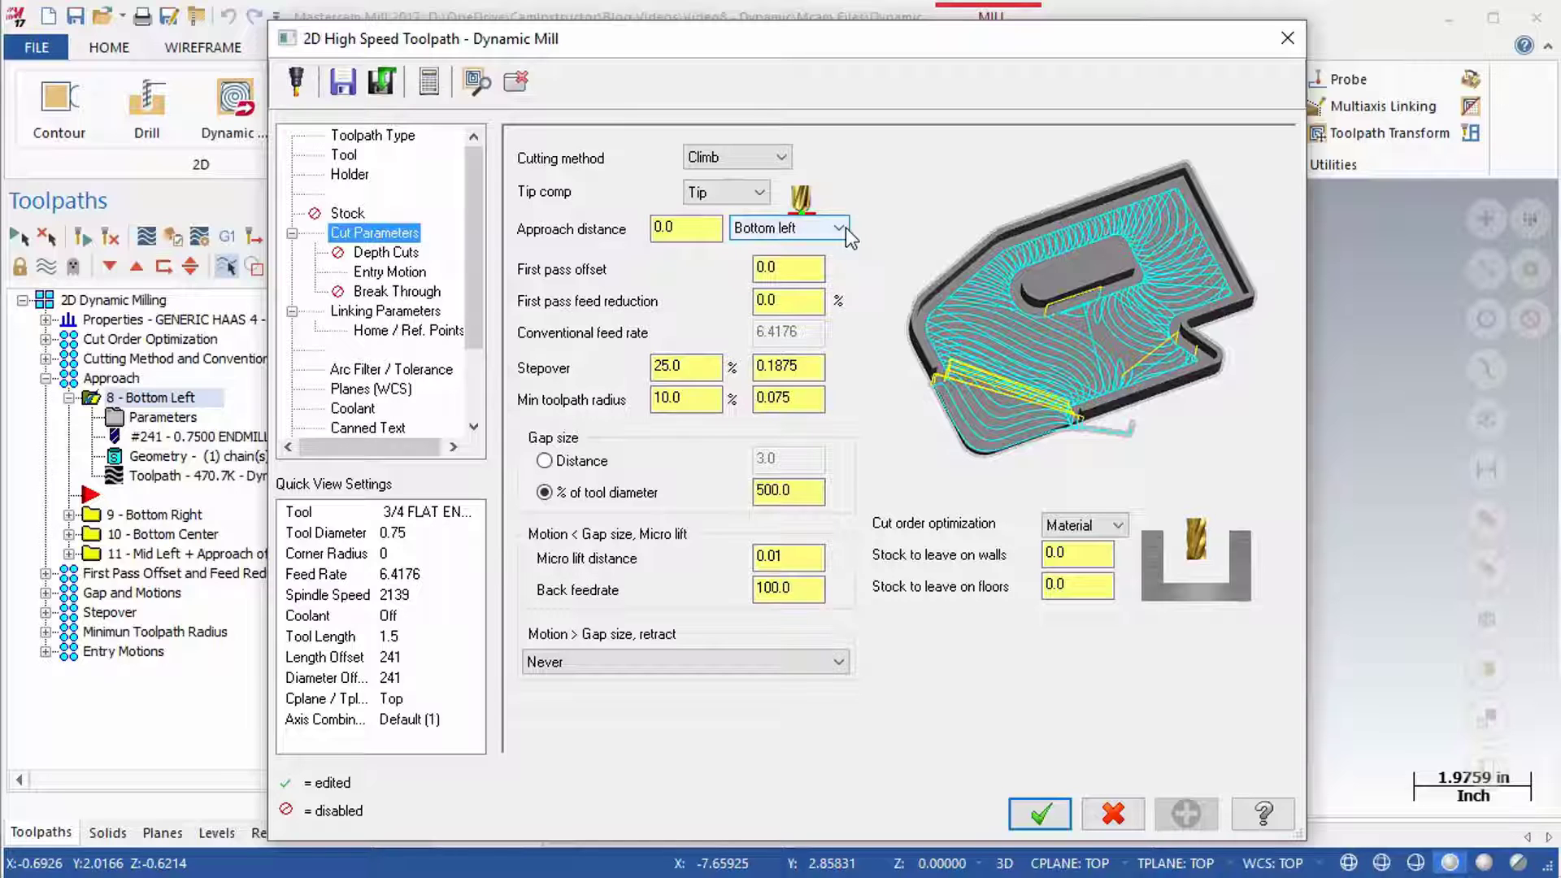
{"action": "left_click", "coordinate": [1288, 39]}
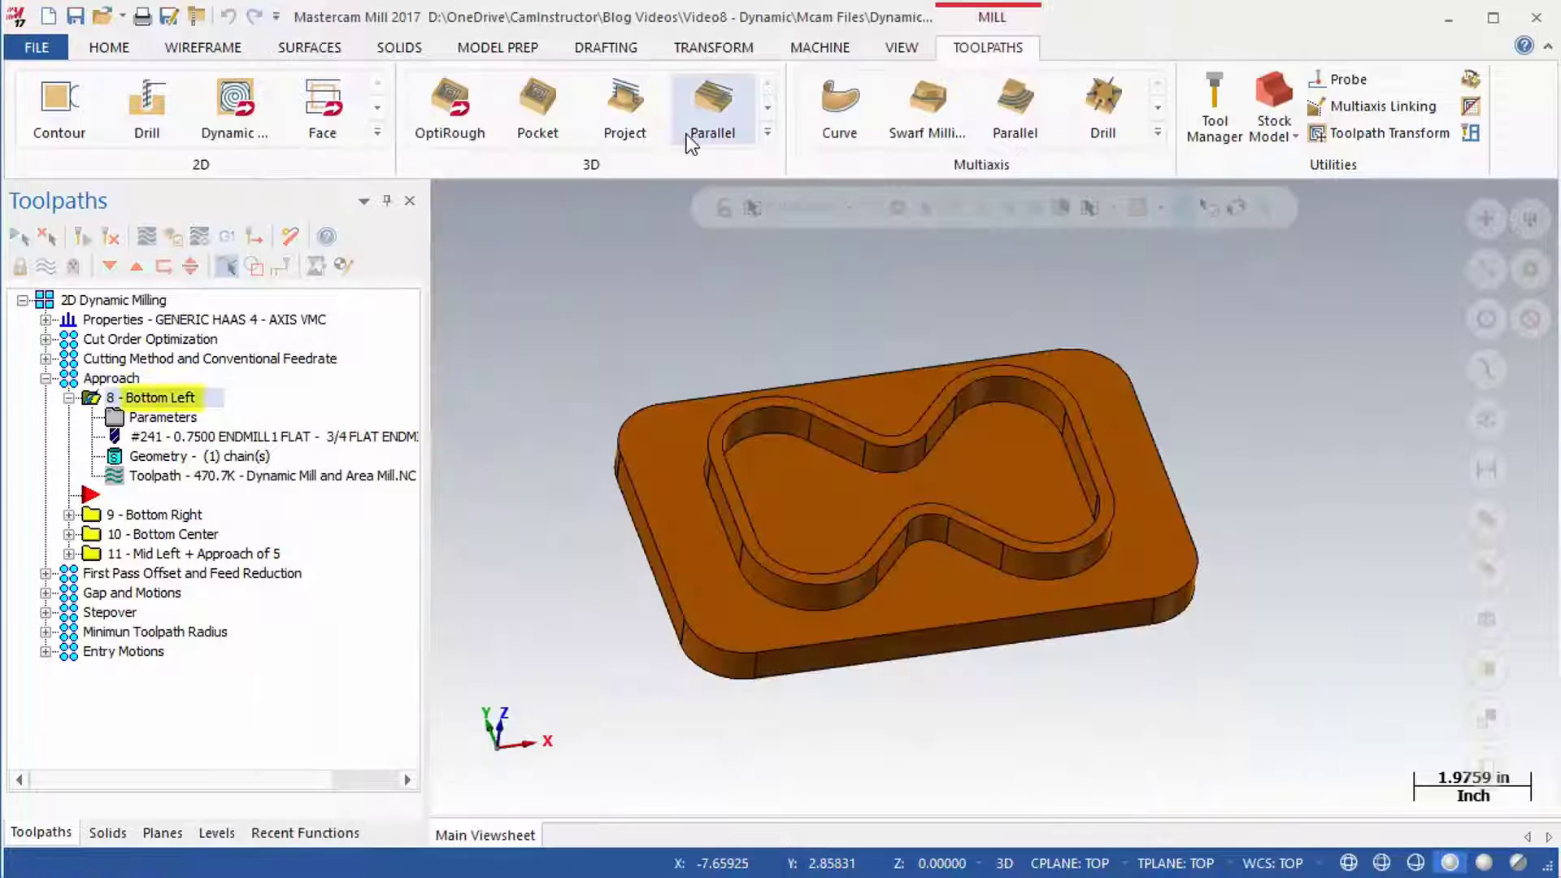
{"action": "left_click", "coordinate": [148, 234]}
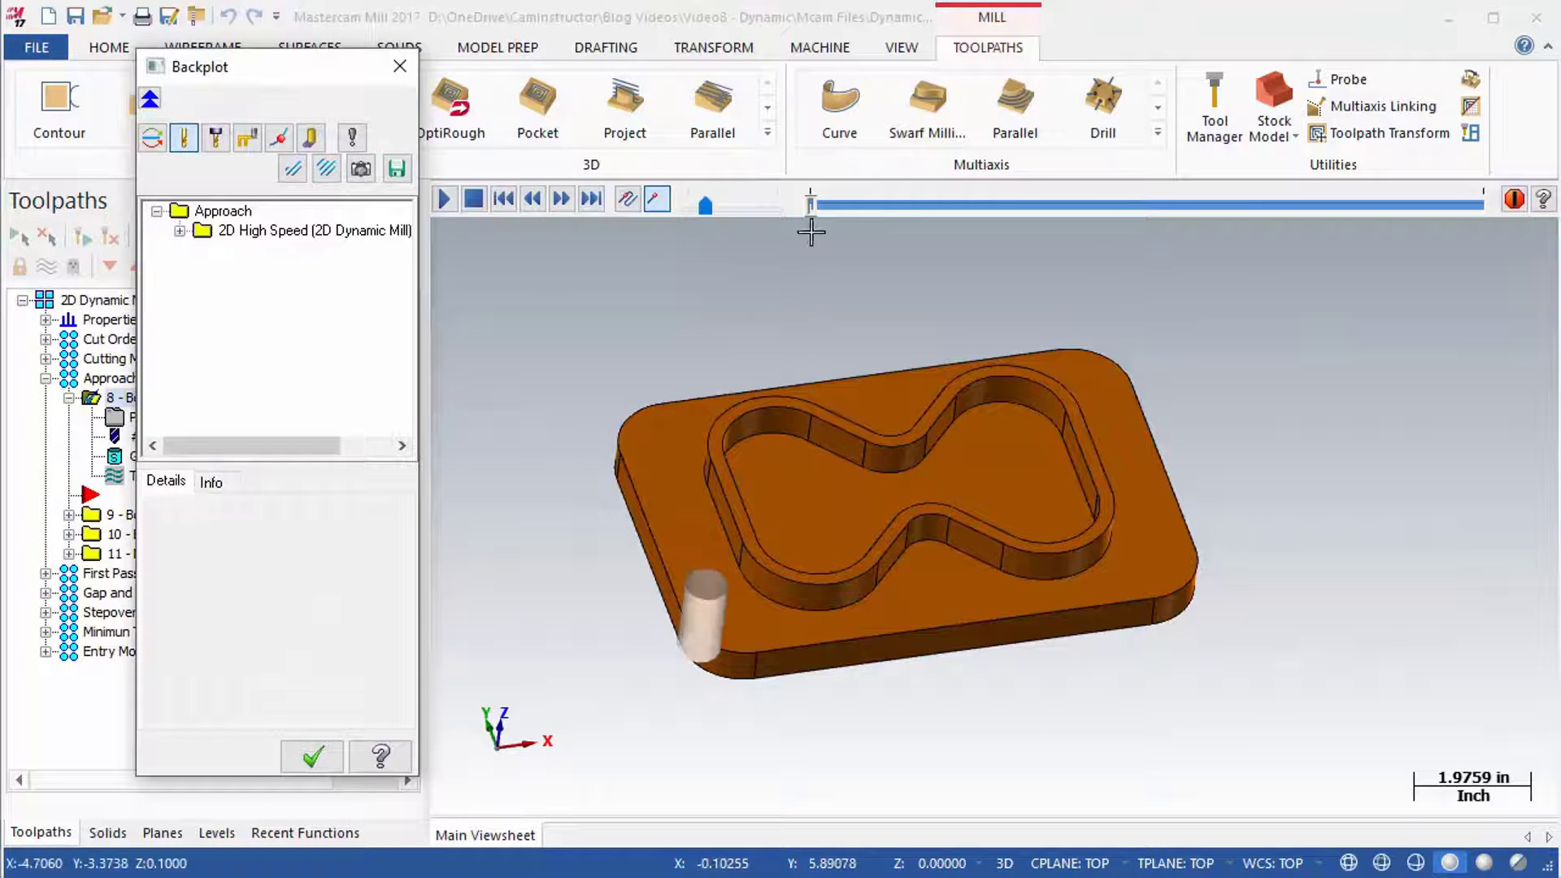
{"action": "left_click", "coordinate": [438, 201]}
{"action": "left_click_drag", "start_coordinate": [705, 203], "coordinate": [753, 202]}
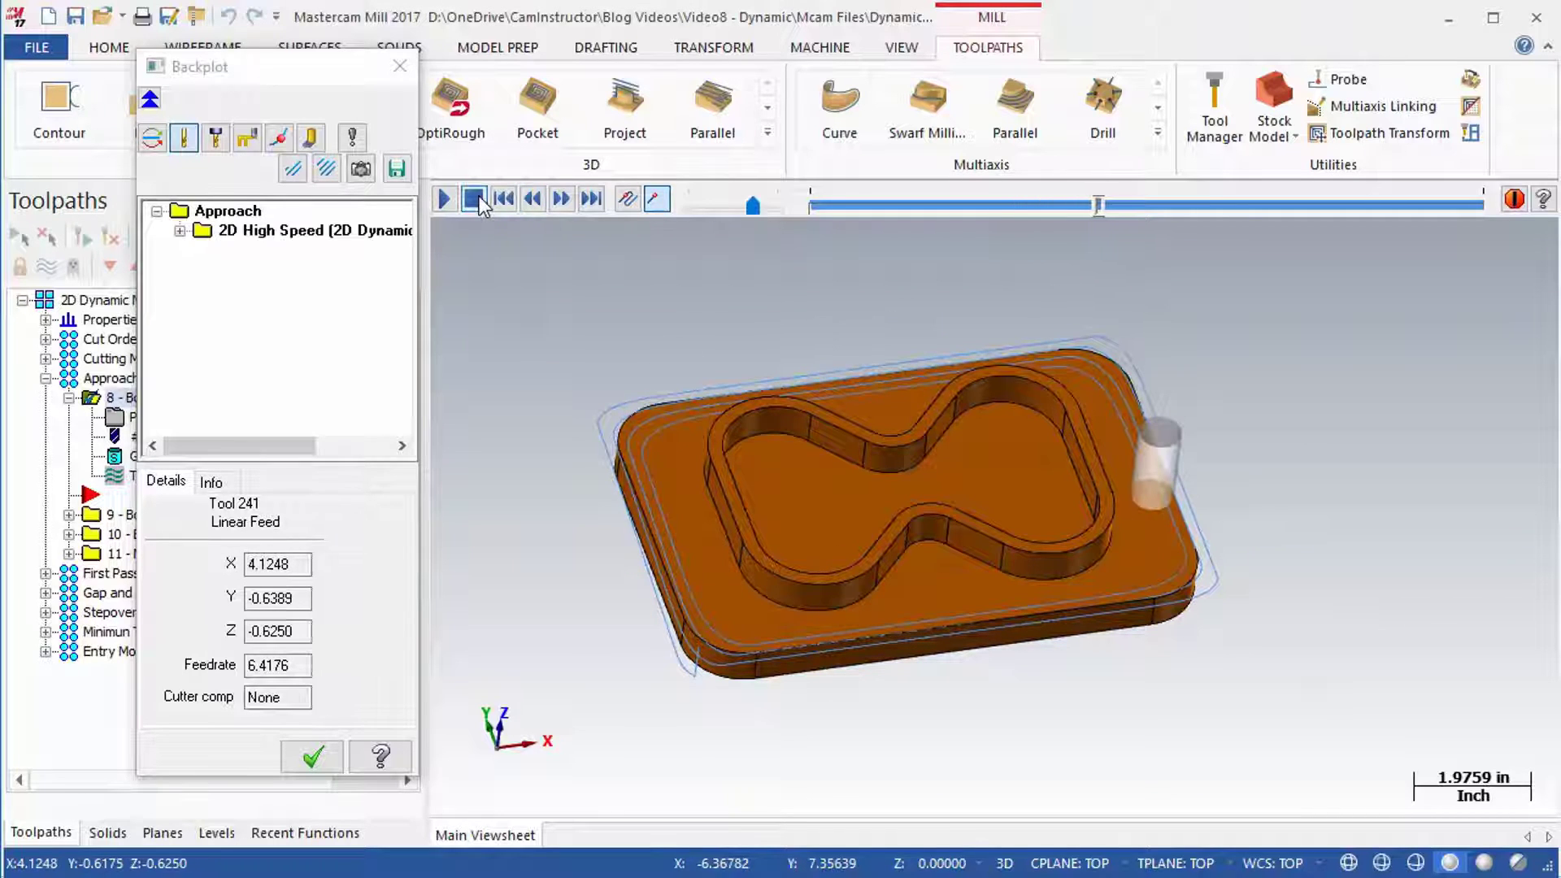
{"action": "left_click", "coordinate": [399, 66]}
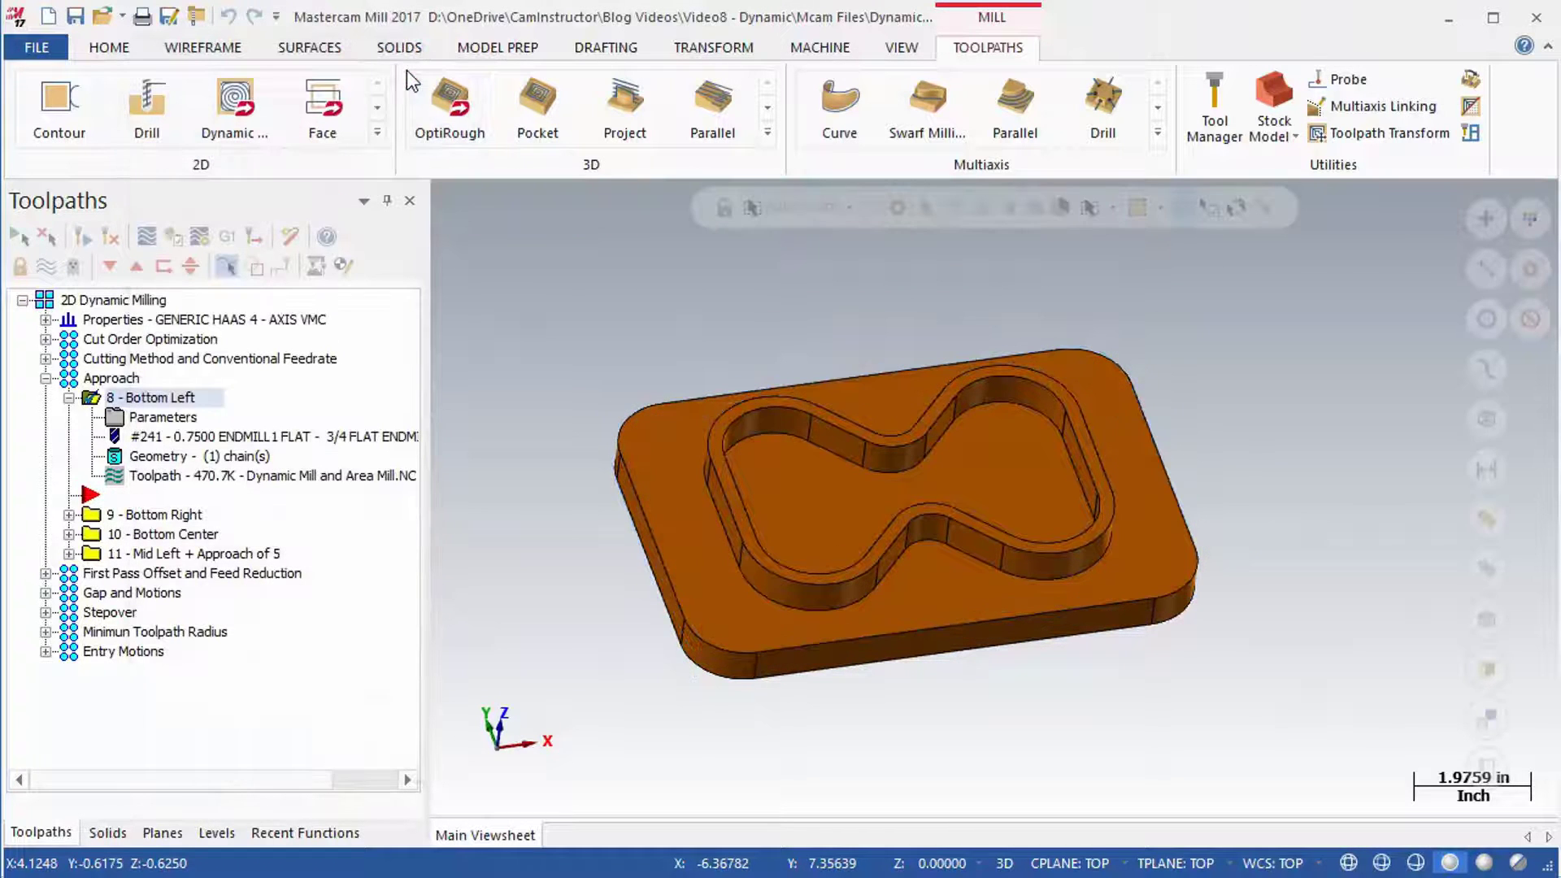
Step: Backplot the 9 - Bottom Right toolpath
{"action": "left_click", "coordinate": [144, 520]}
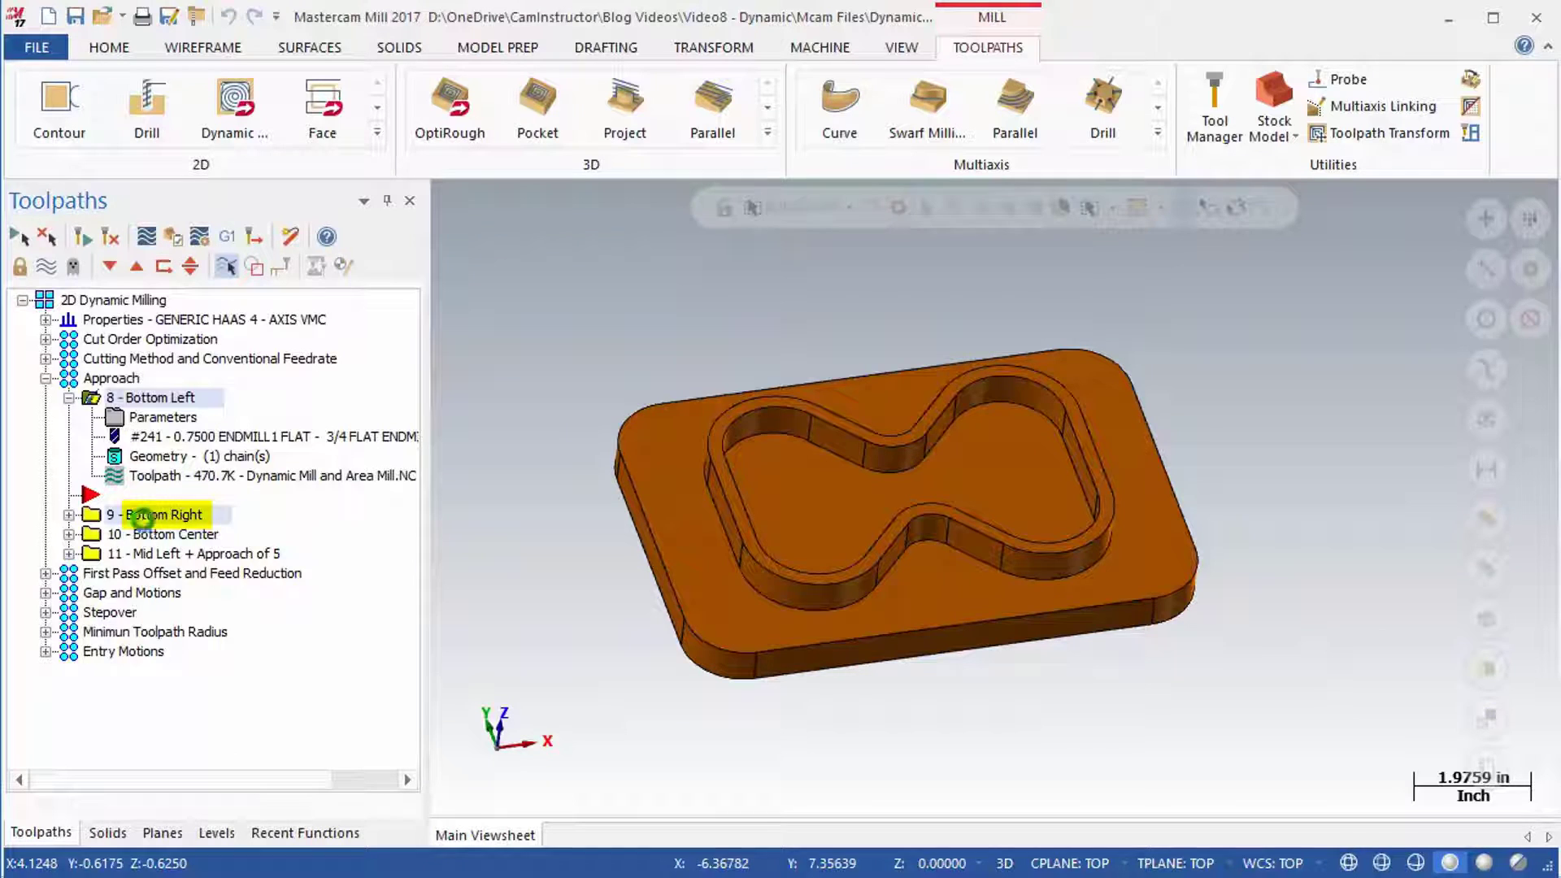
{"action": "left_click", "coordinate": [168, 236]}
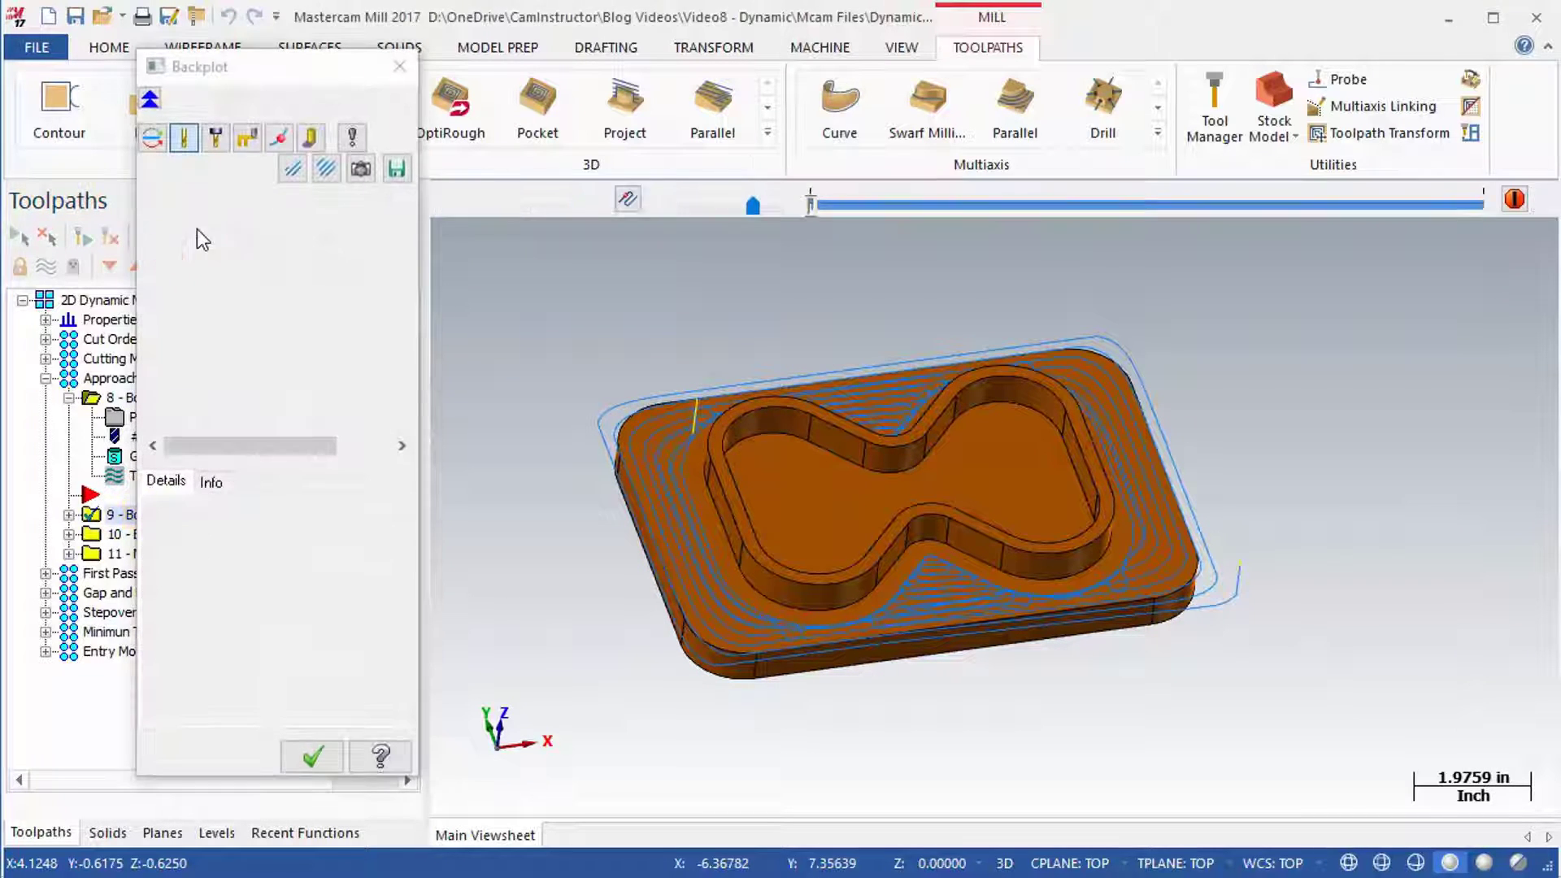
{"action": "left_click", "coordinate": [444, 199]}
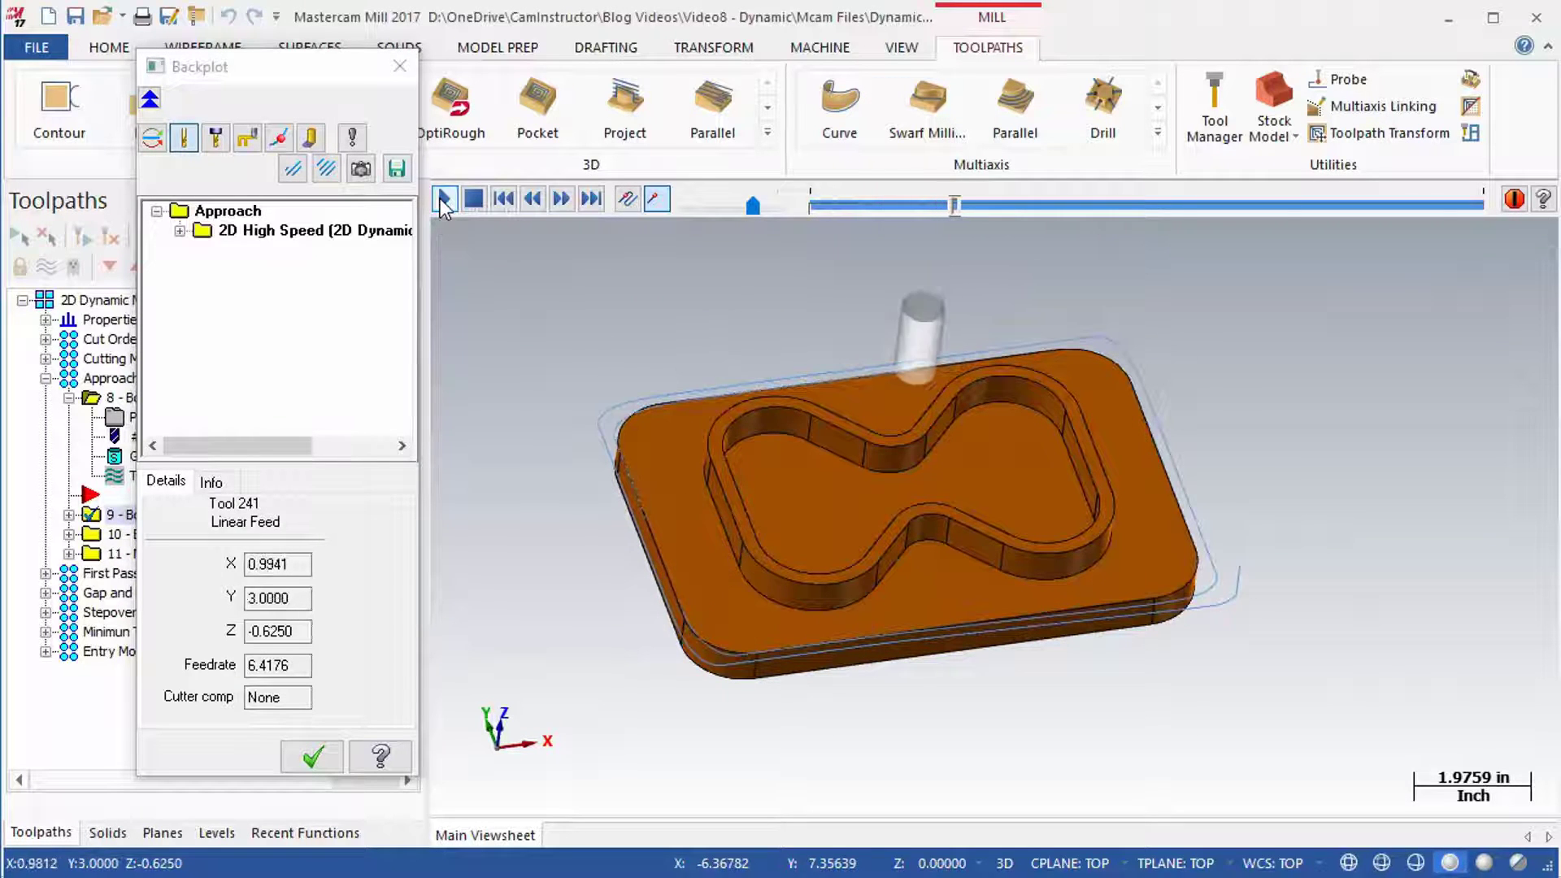
{"action": "left_click", "coordinate": [400, 65]}
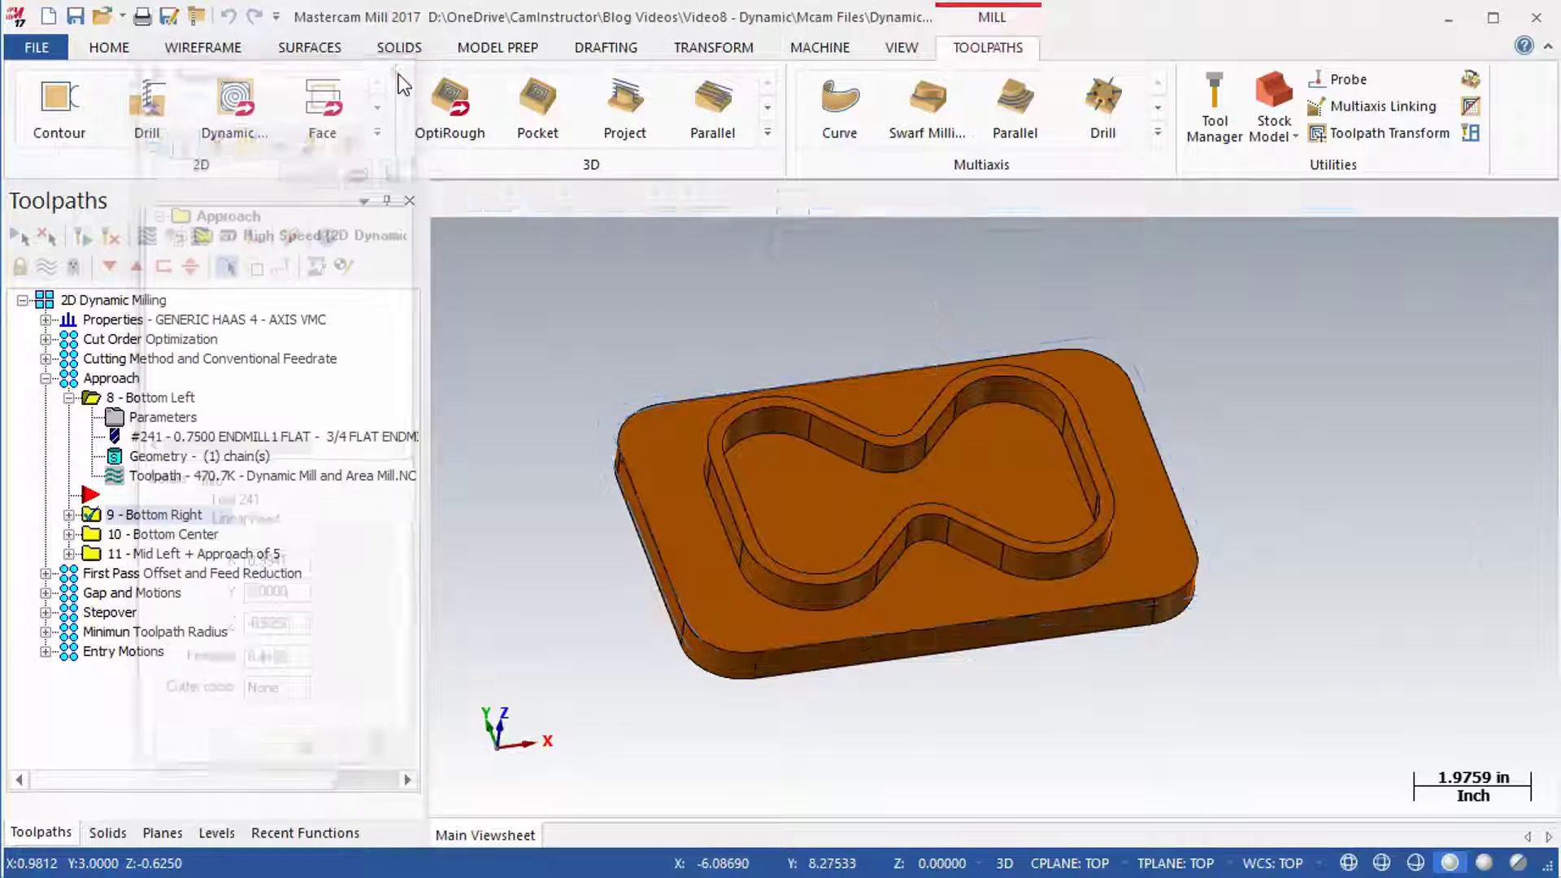
Step: Backplot 10 - Bottom Center, then display the 11 - Mid Left + Approach of 5 toolpath
{"action": "left_click", "coordinate": [174, 535]}
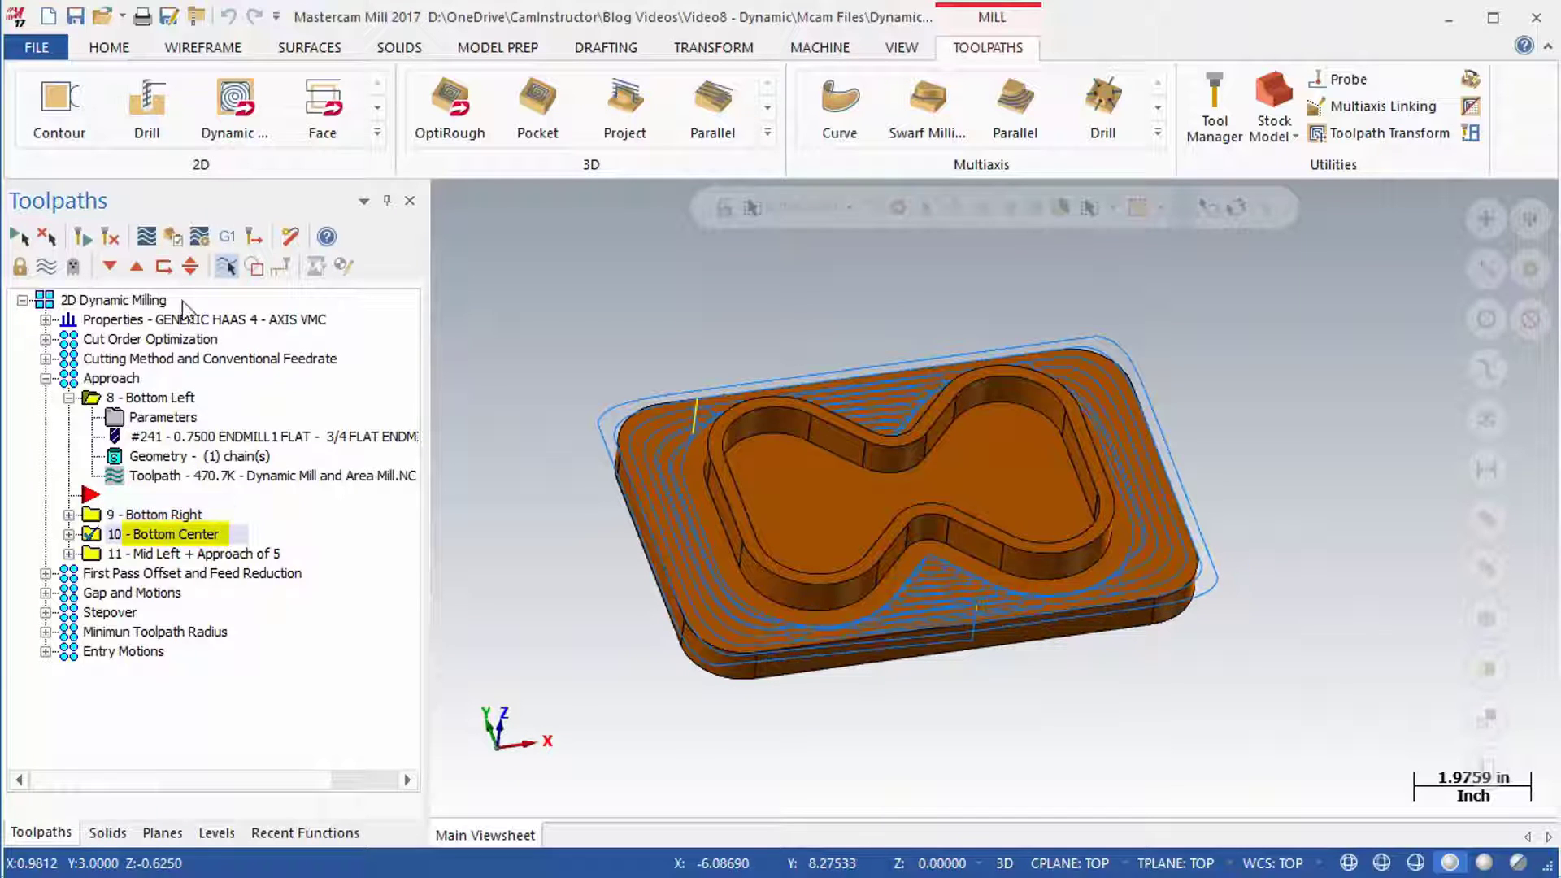
{"action": "left_click", "coordinate": [145, 237]}
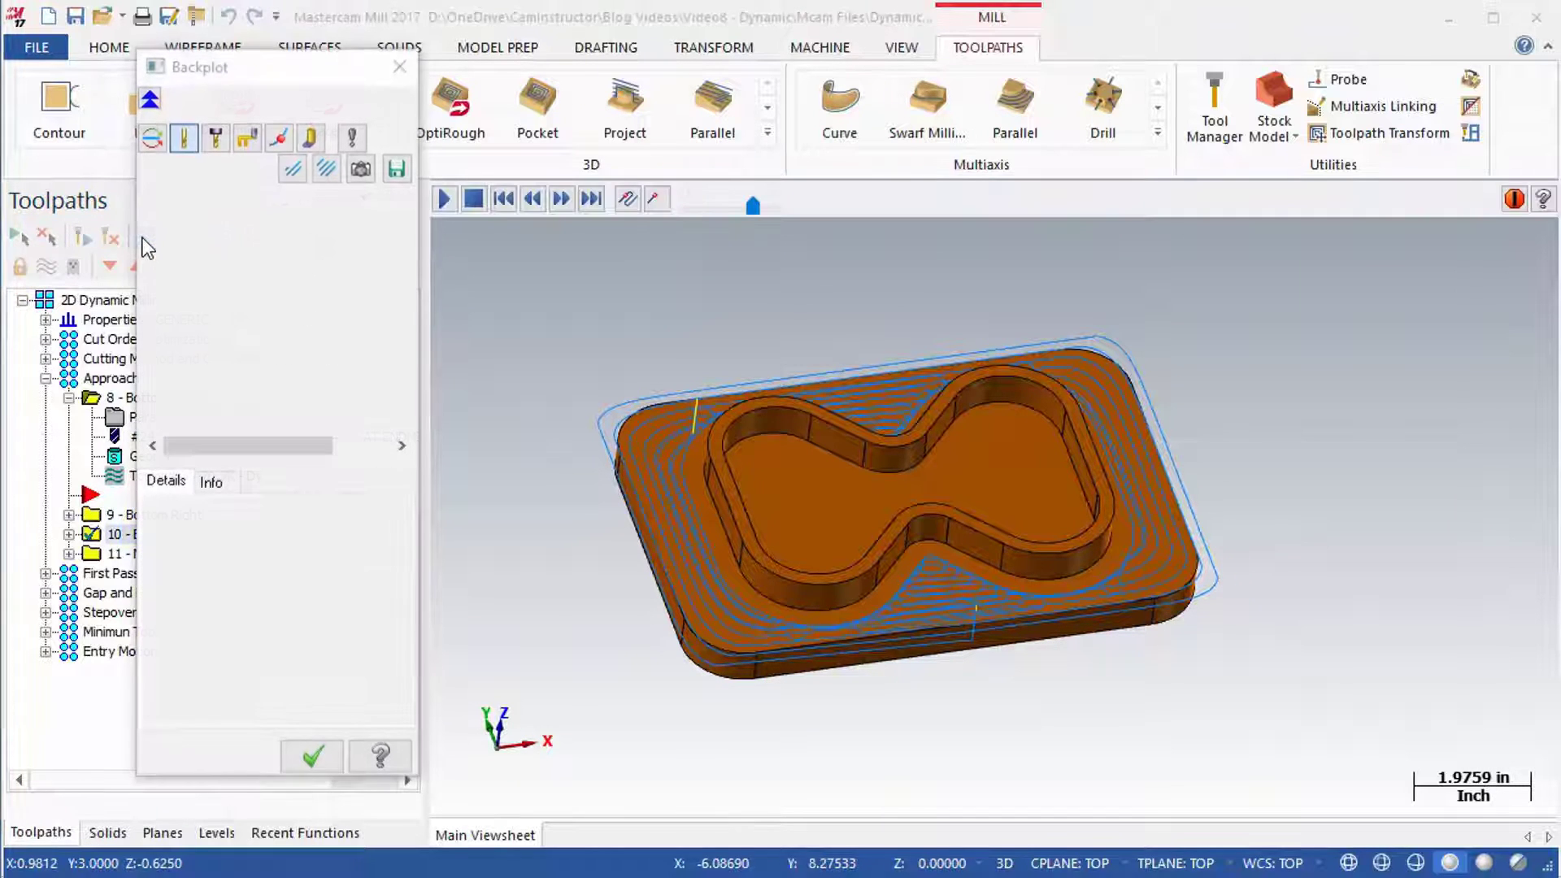
{"action": "left_click", "coordinate": [444, 199]}
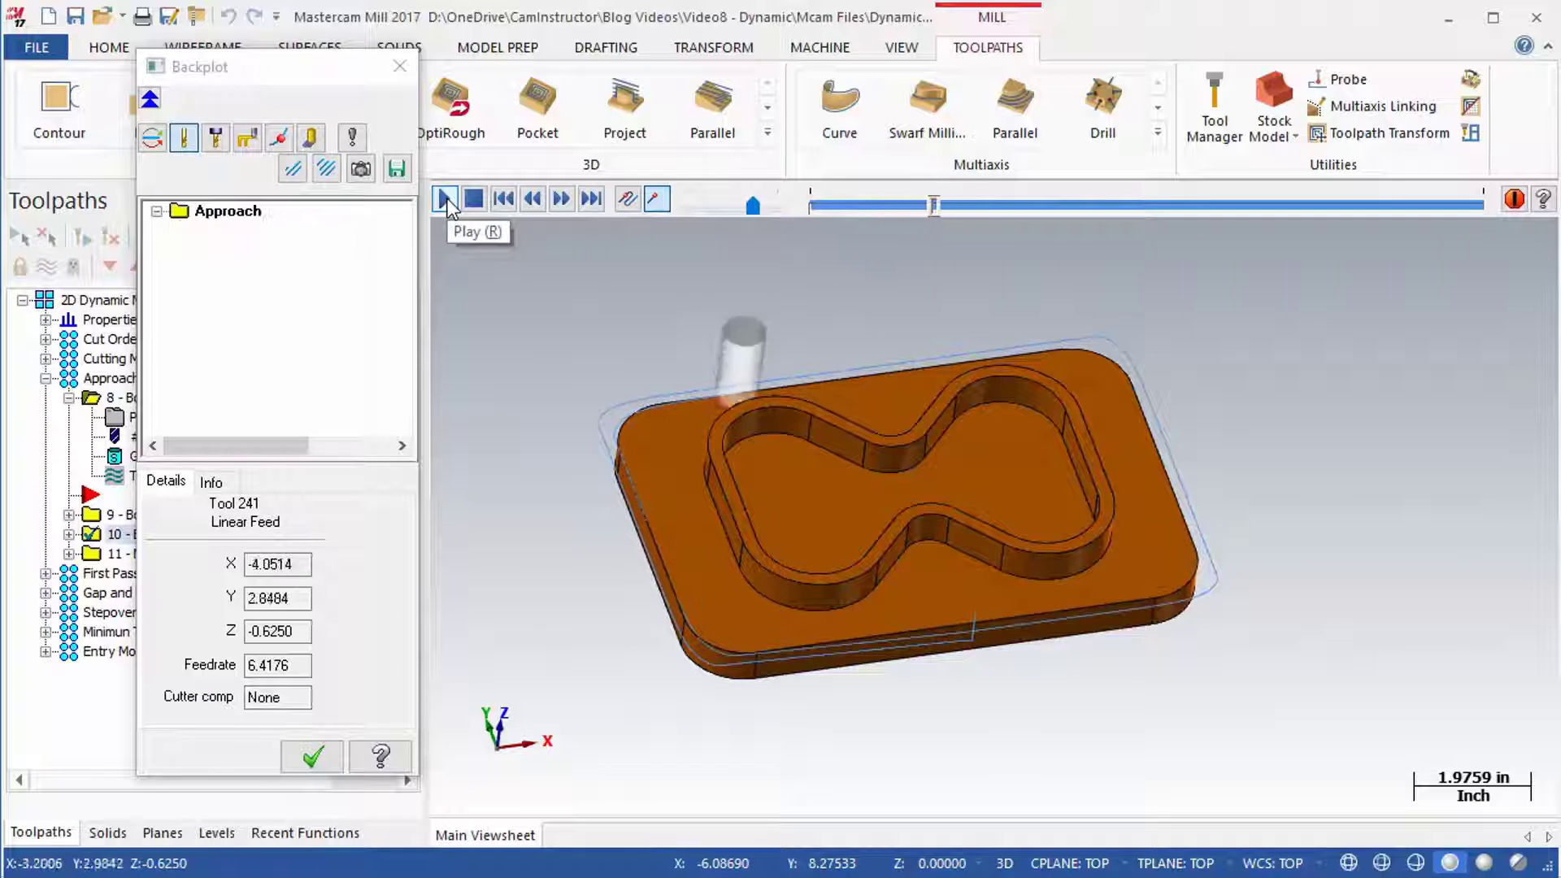
{"action": "left_click", "coordinate": [399, 66]}
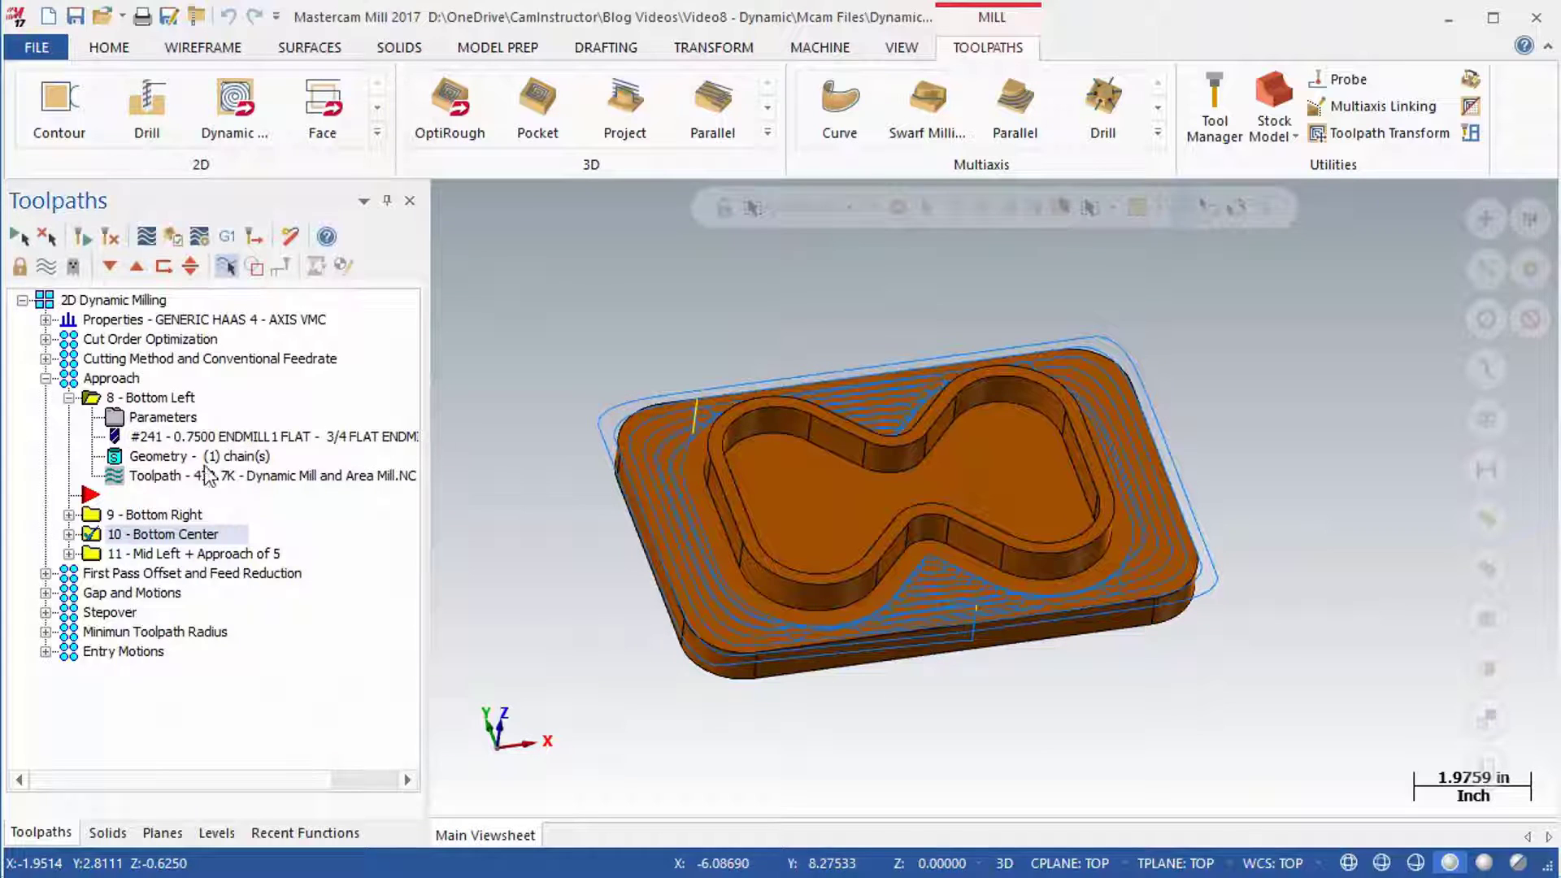
{"action": "left_click", "coordinate": [163, 554]}
Step: Confirm operation 11's 5.0 approach distance, then play its backplot
{"action": "scroll", "coordinate": [1210, 527], "scroll_direction": "down", "scroll_amount": 3}
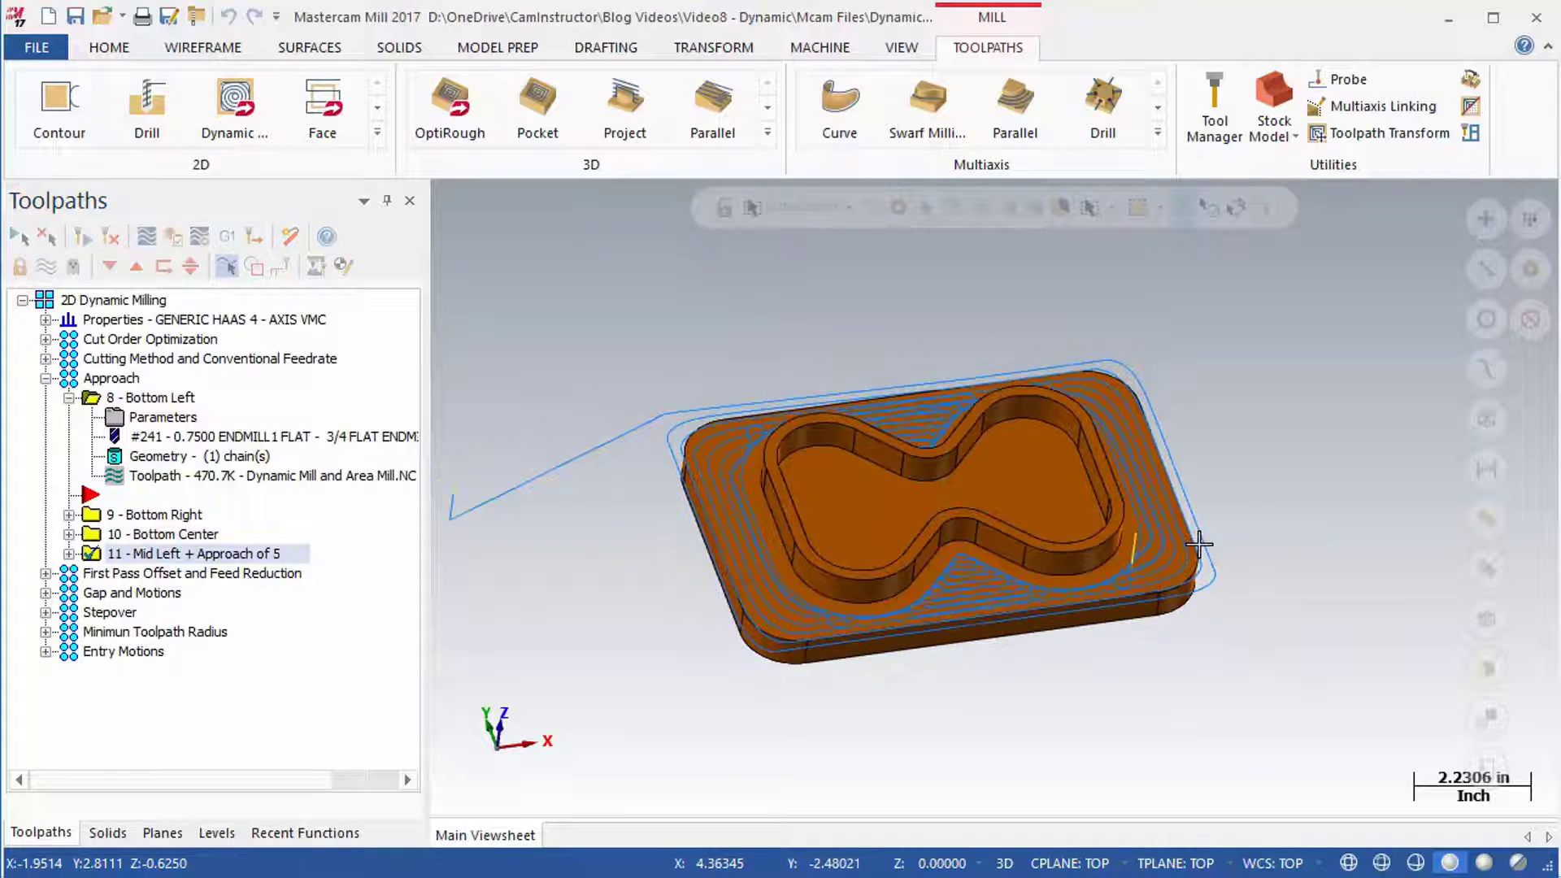
{"action": "left_click", "coordinate": [69, 554]}
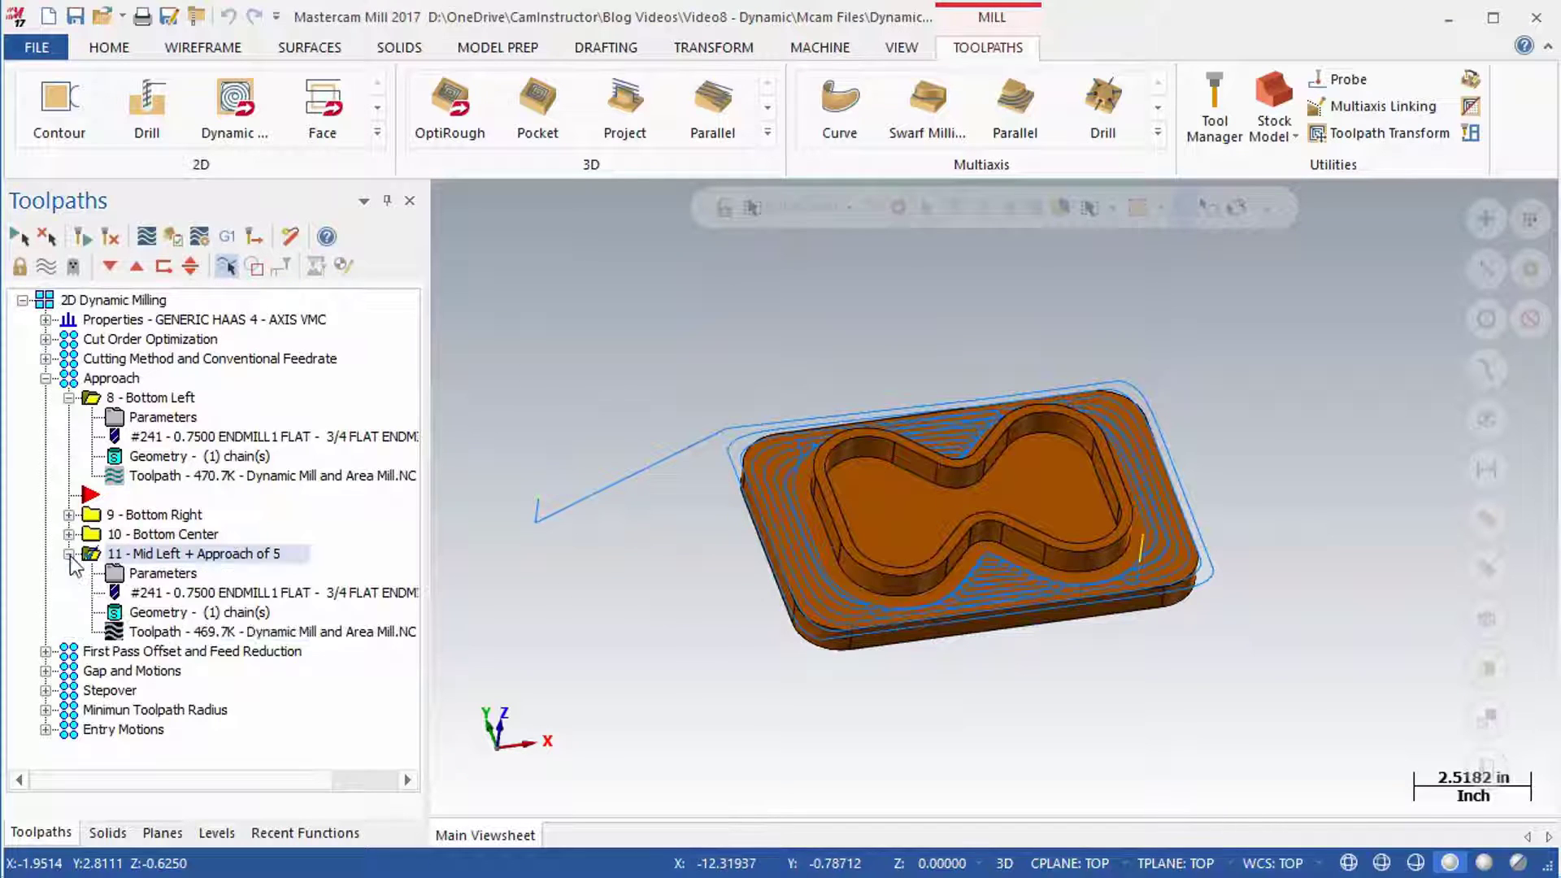
{"action": "left_click", "coordinate": [139, 576]}
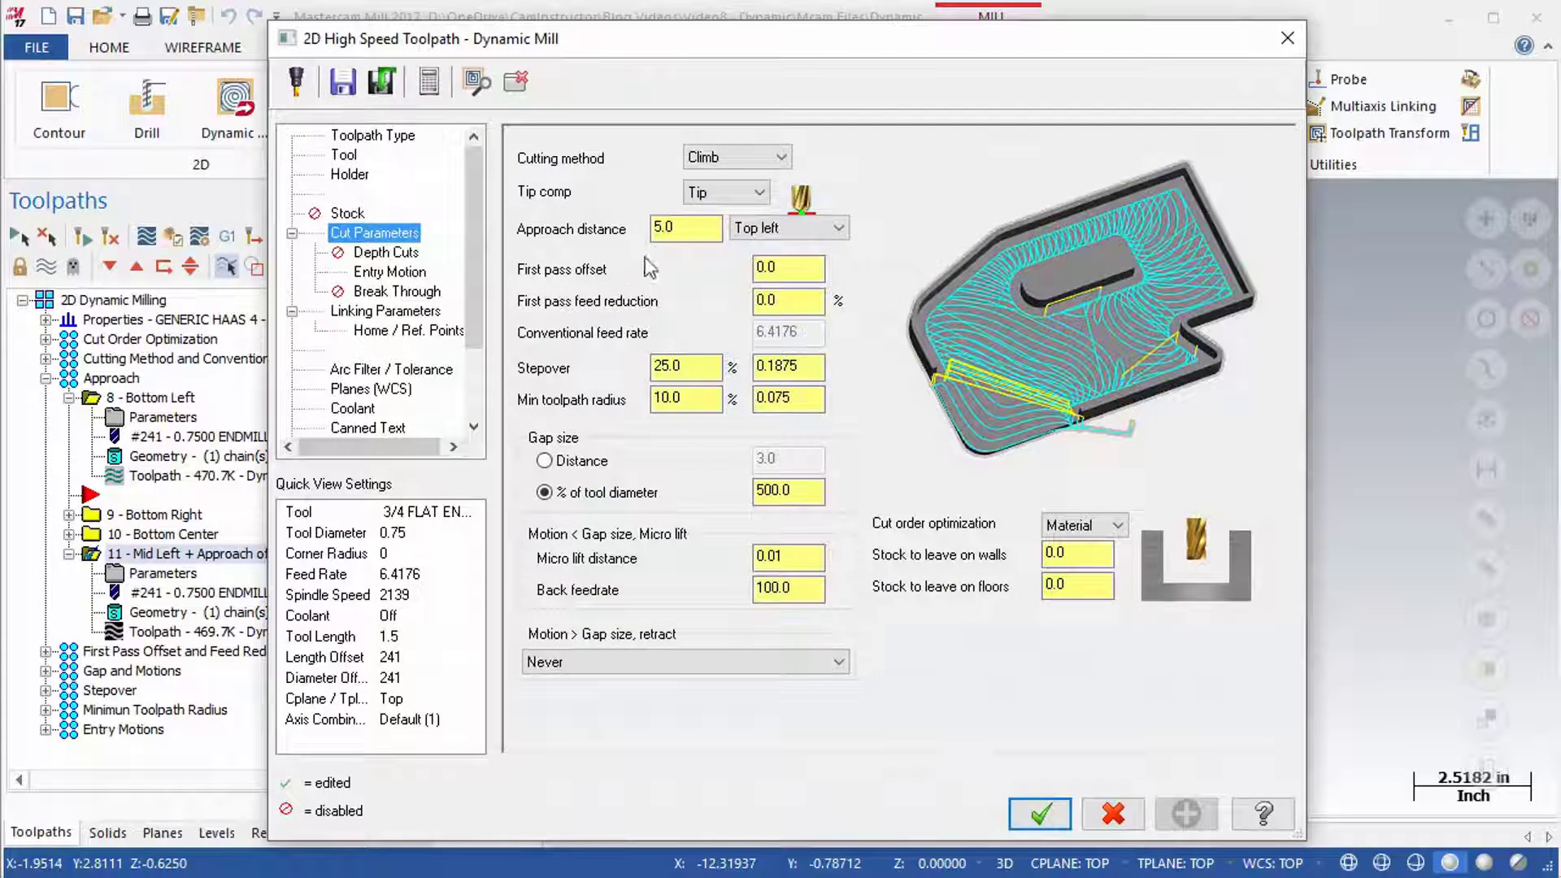
{"action": "left_click", "coordinate": [679, 228]}
{"action": "left_click", "coordinate": [1275, 43]}
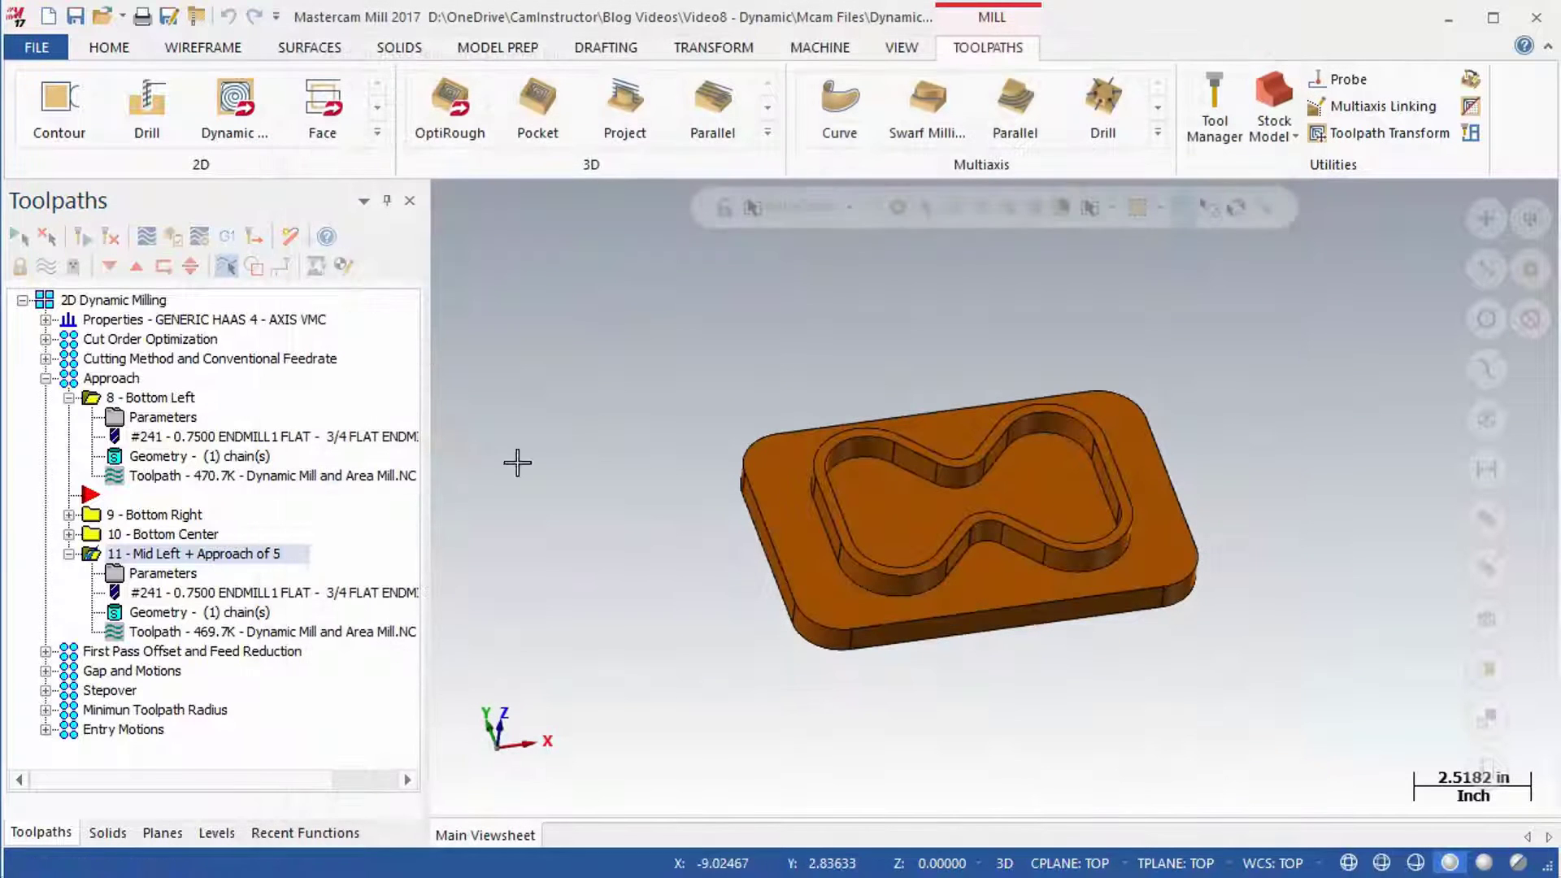
{"action": "left_click", "coordinate": [146, 236]}
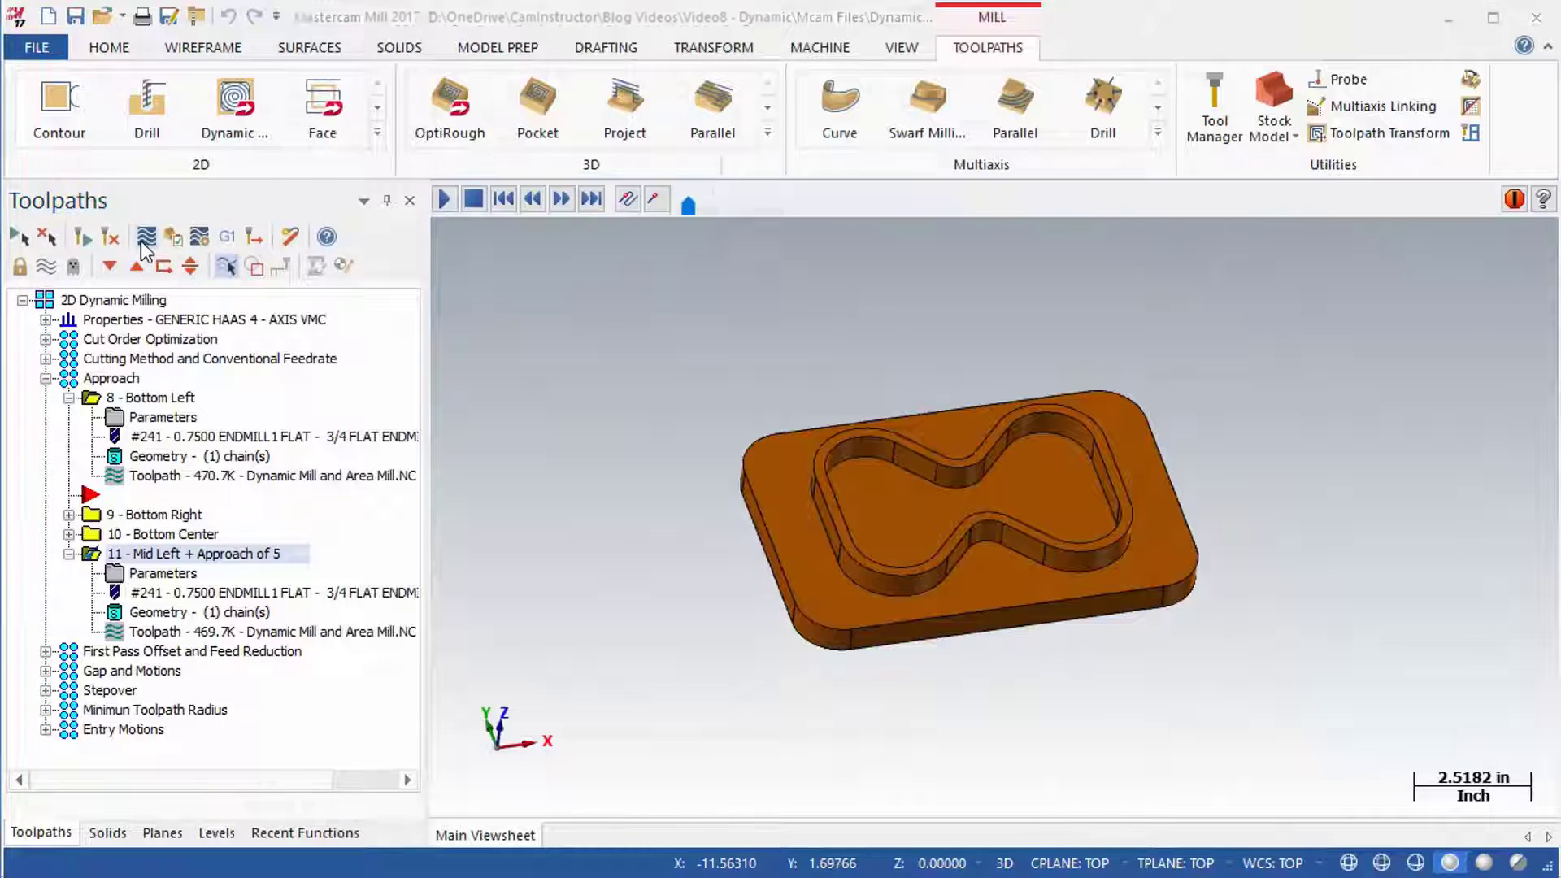
{"action": "left_click", "coordinate": [445, 199]}
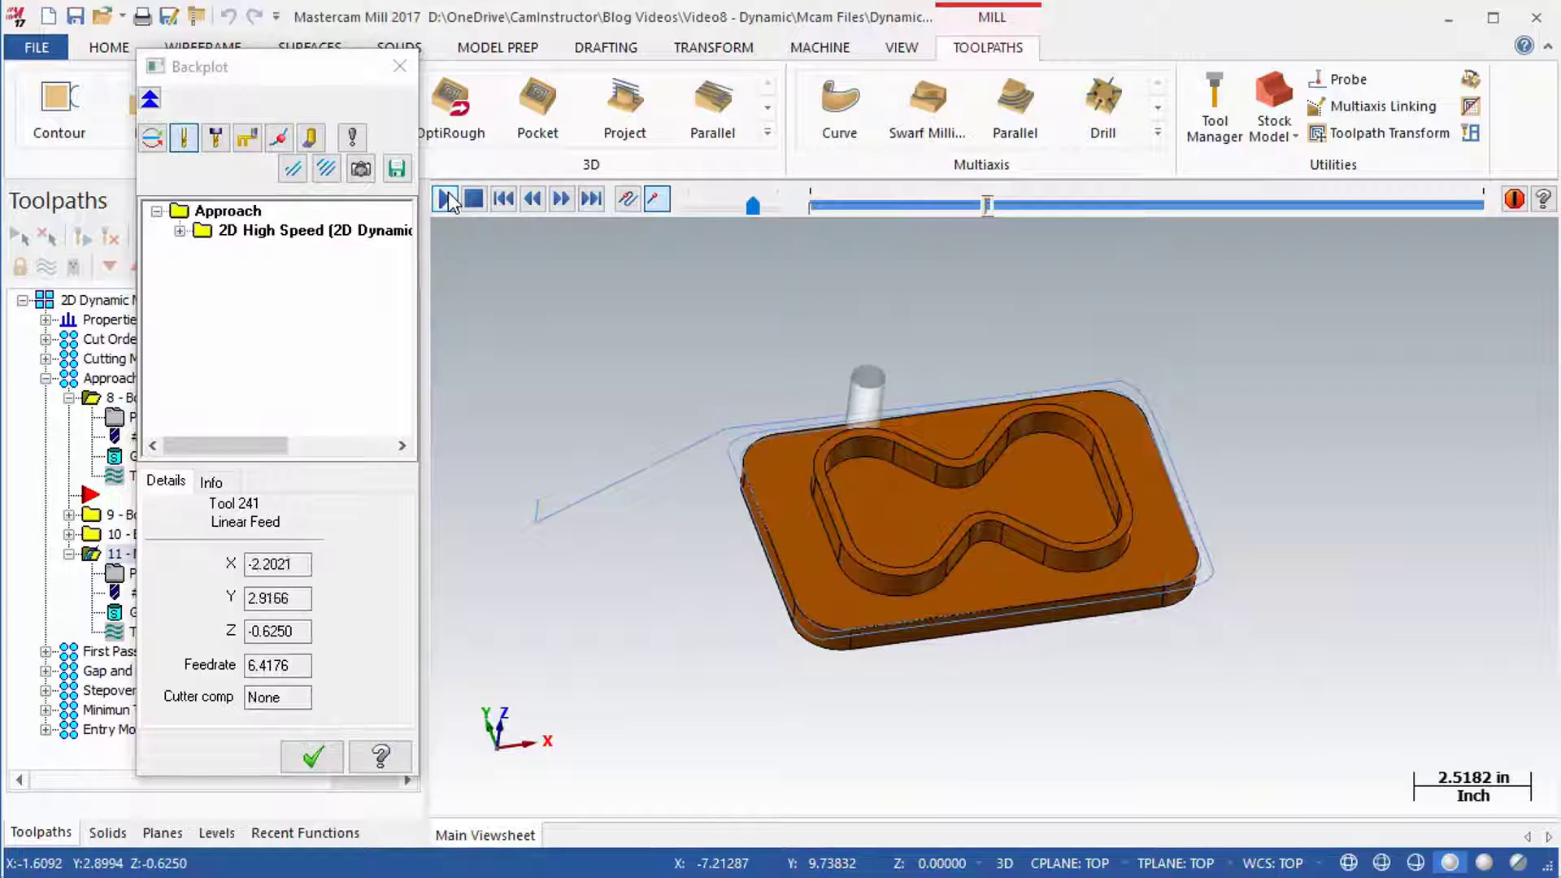
Step: Collapse the Approach group and show operation 12's Offset 0 toolpath from First Pass Offset
{"action": "left_click", "coordinate": [400, 66]}
{"action": "left_click", "coordinate": [69, 553]}
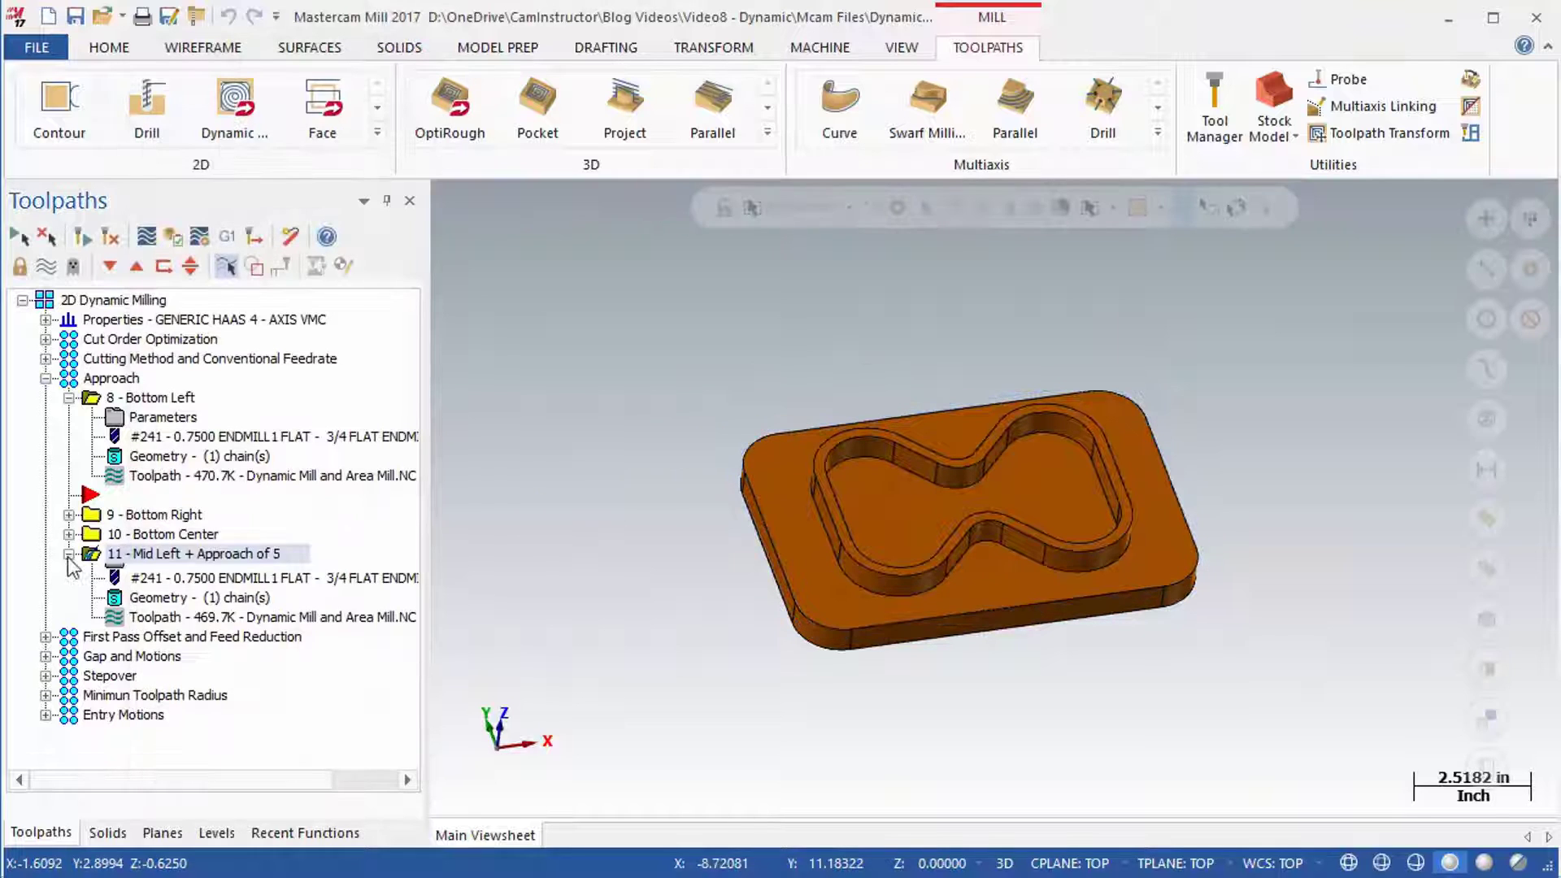
{"action": "left_click", "coordinate": [46, 378]}
{"action": "left_click", "coordinate": [46, 397]}
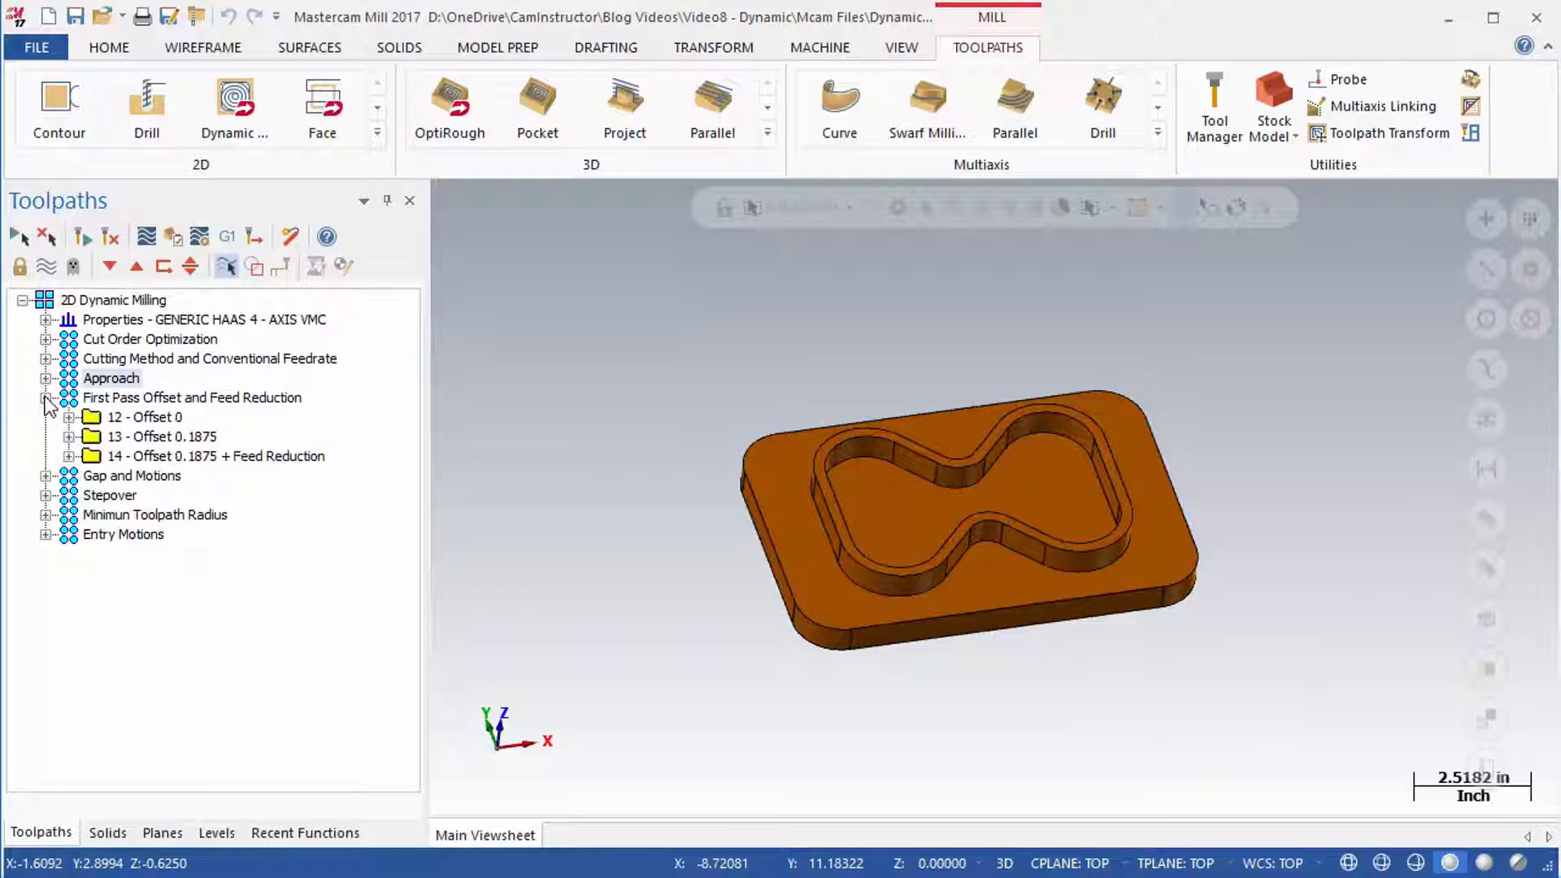
{"action": "left_click", "coordinate": [140, 418]}
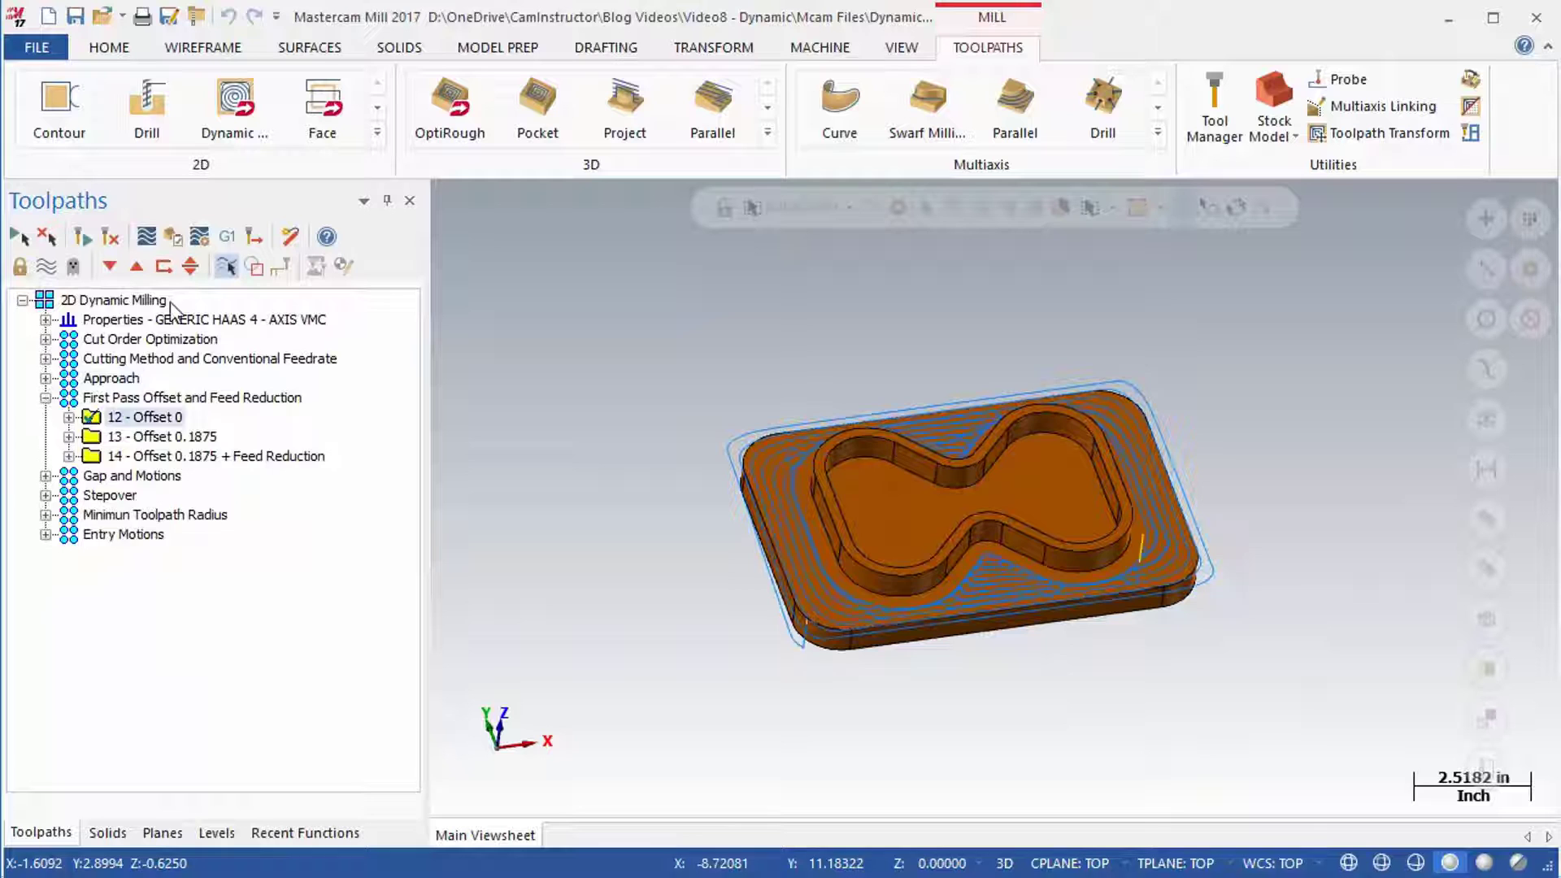
{"action": "left_click", "coordinate": [163, 266]}
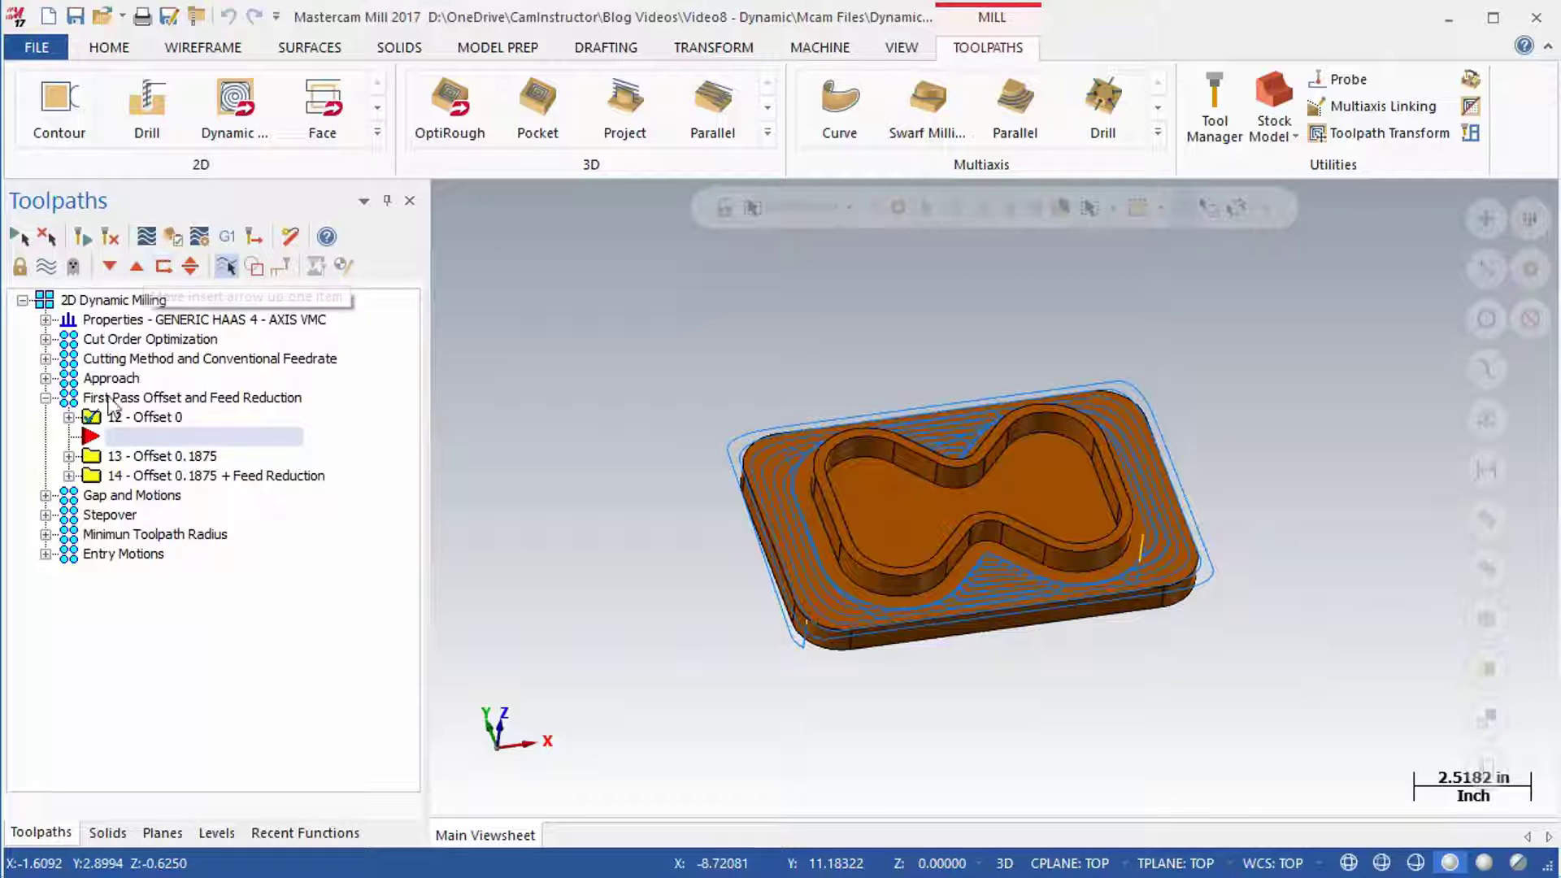
Step: Check that operation 12's first pass offset and feed reduction are both 0.0
{"action": "left_click", "coordinate": [70, 417]}
{"action": "left_click", "coordinate": [160, 439]}
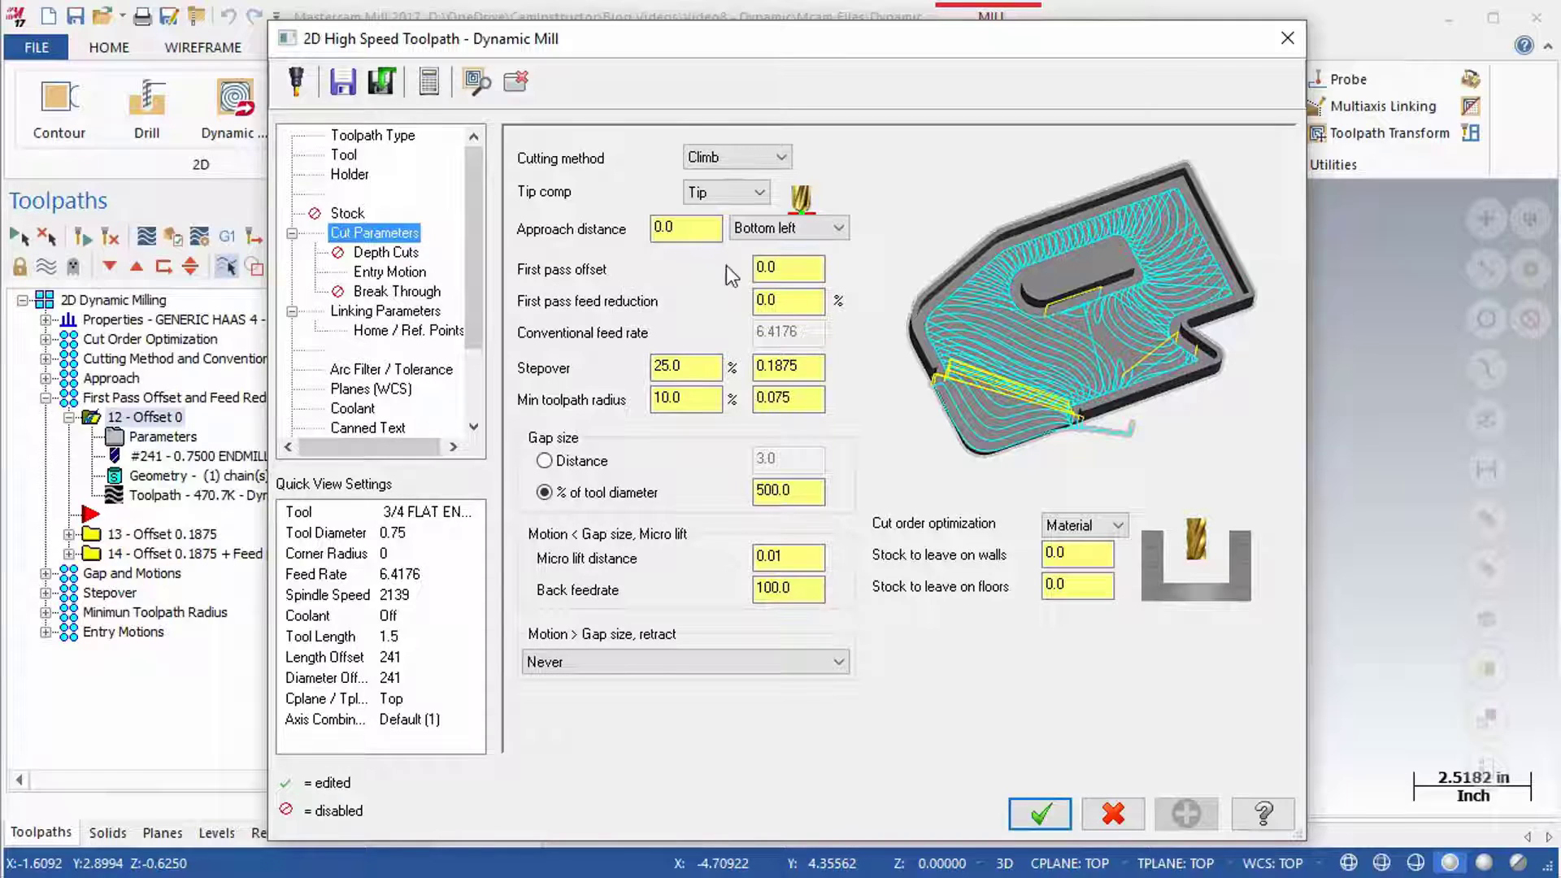
{"action": "left_click", "coordinate": [783, 267]}
{"action": "left_click", "coordinate": [817, 302]}
{"action": "left_click", "coordinate": [1285, 37]}
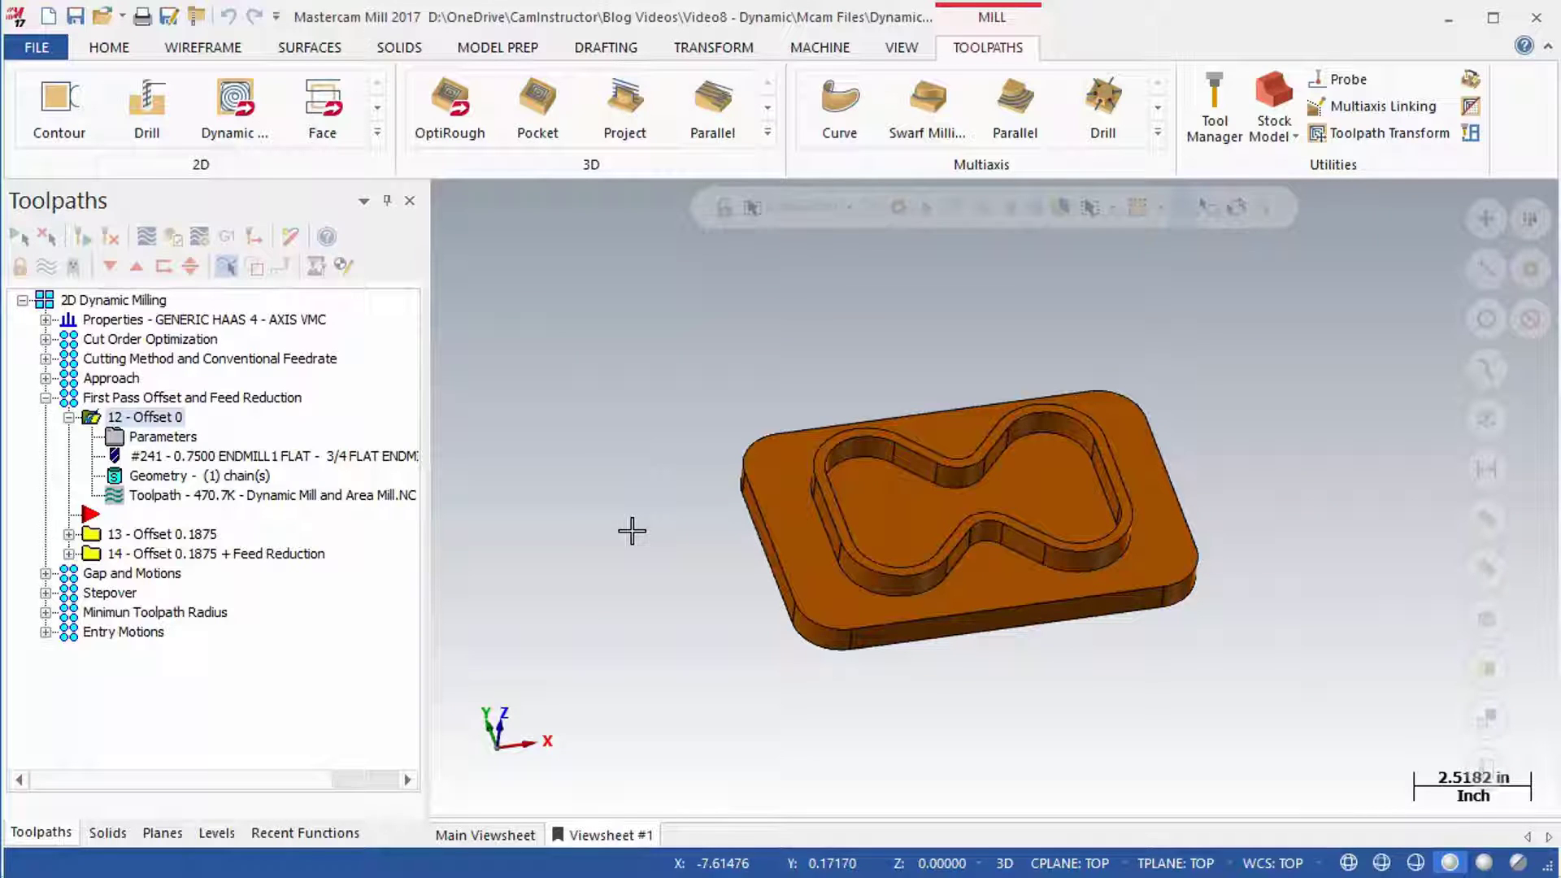
Step: Switch to Top view and zoom in on the part with the Offset 0.1875 toolpath shown
{"action": "left_click", "coordinate": [901, 47]}
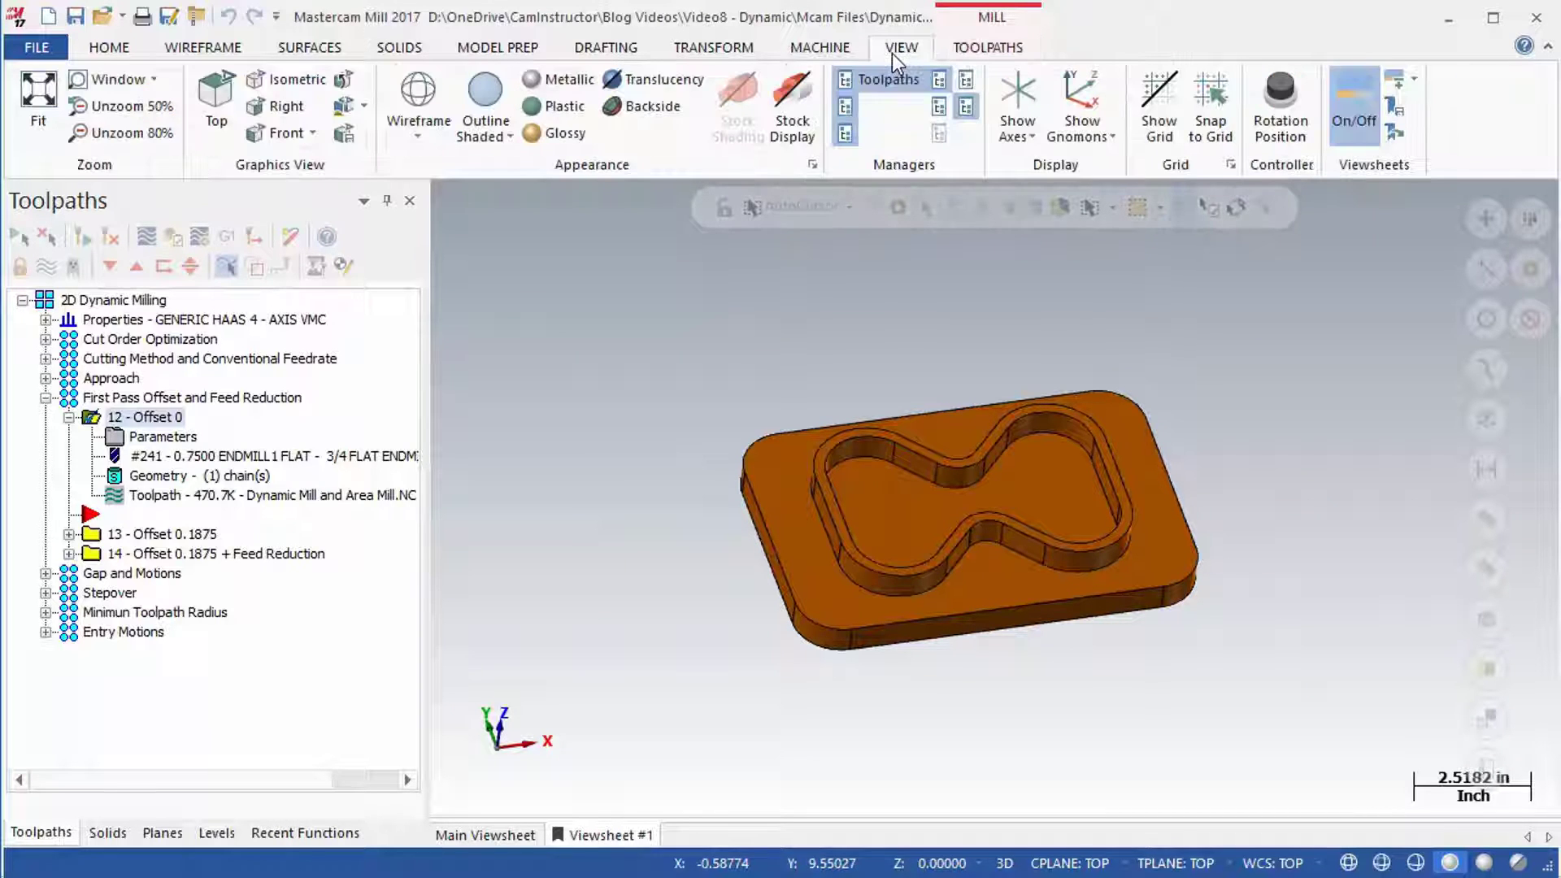
{"action": "left_click", "coordinate": [208, 110]}
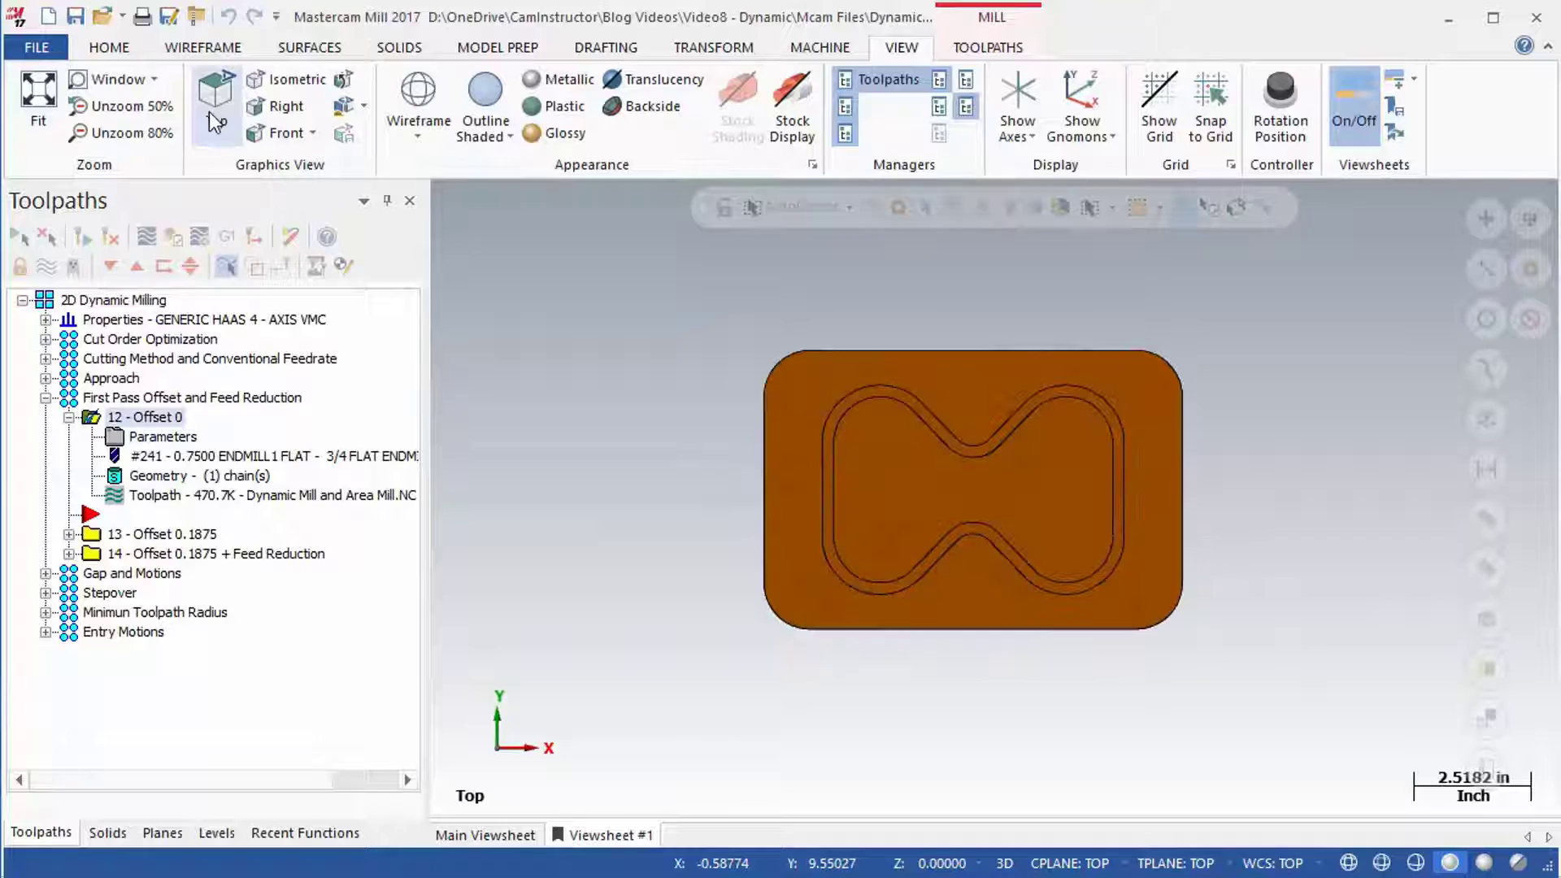
{"action": "left_click", "coordinate": [122, 534]}
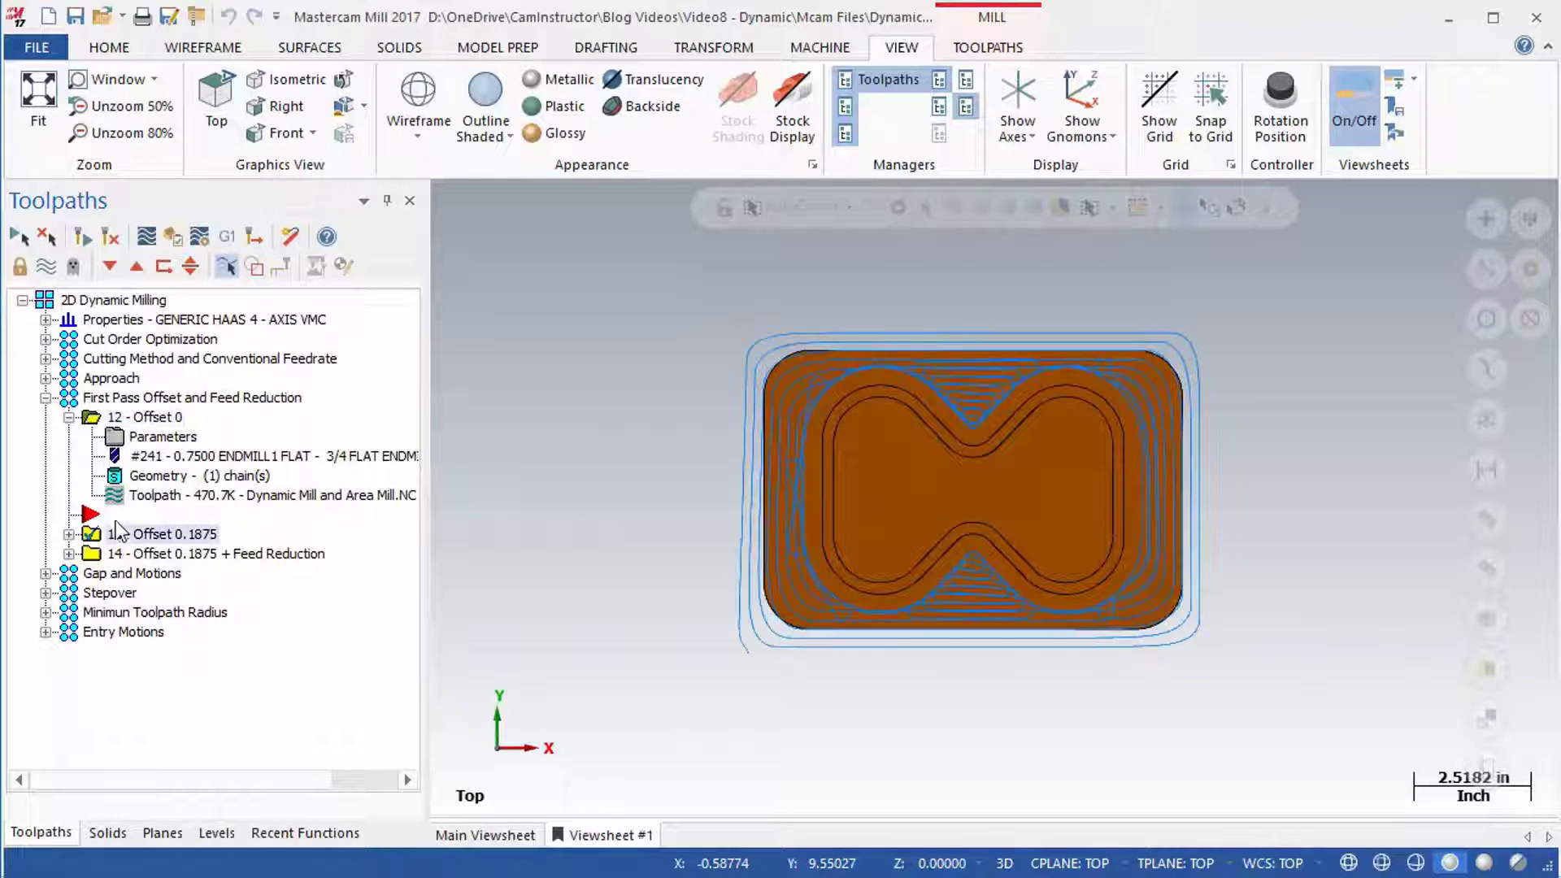
{"action": "left_click_drag", "start_coordinate": [122, 534], "coordinate": [140, 427]}
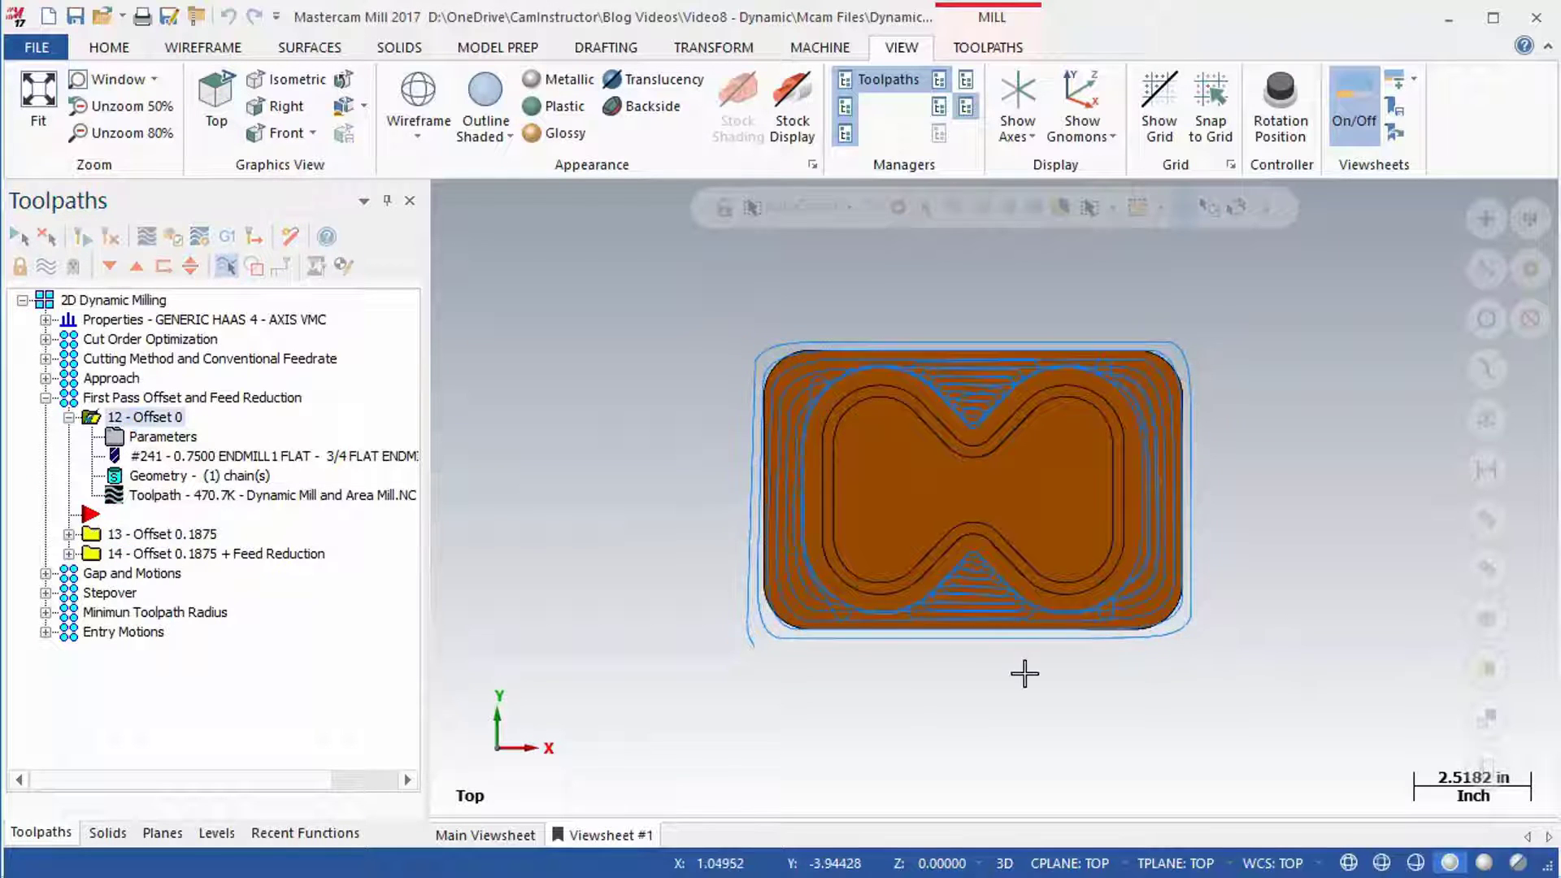
{"action": "scroll", "coordinate": [1016, 674], "scroll_direction": "up", "scroll_amount": 2}
{"action": "scroll", "coordinate": [643, 325], "scroll_direction": "up", "scroll_amount": 2}
{"action": "scroll", "coordinate": [680, 339], "scroll_direction": "up", "scroll_amount": 1}
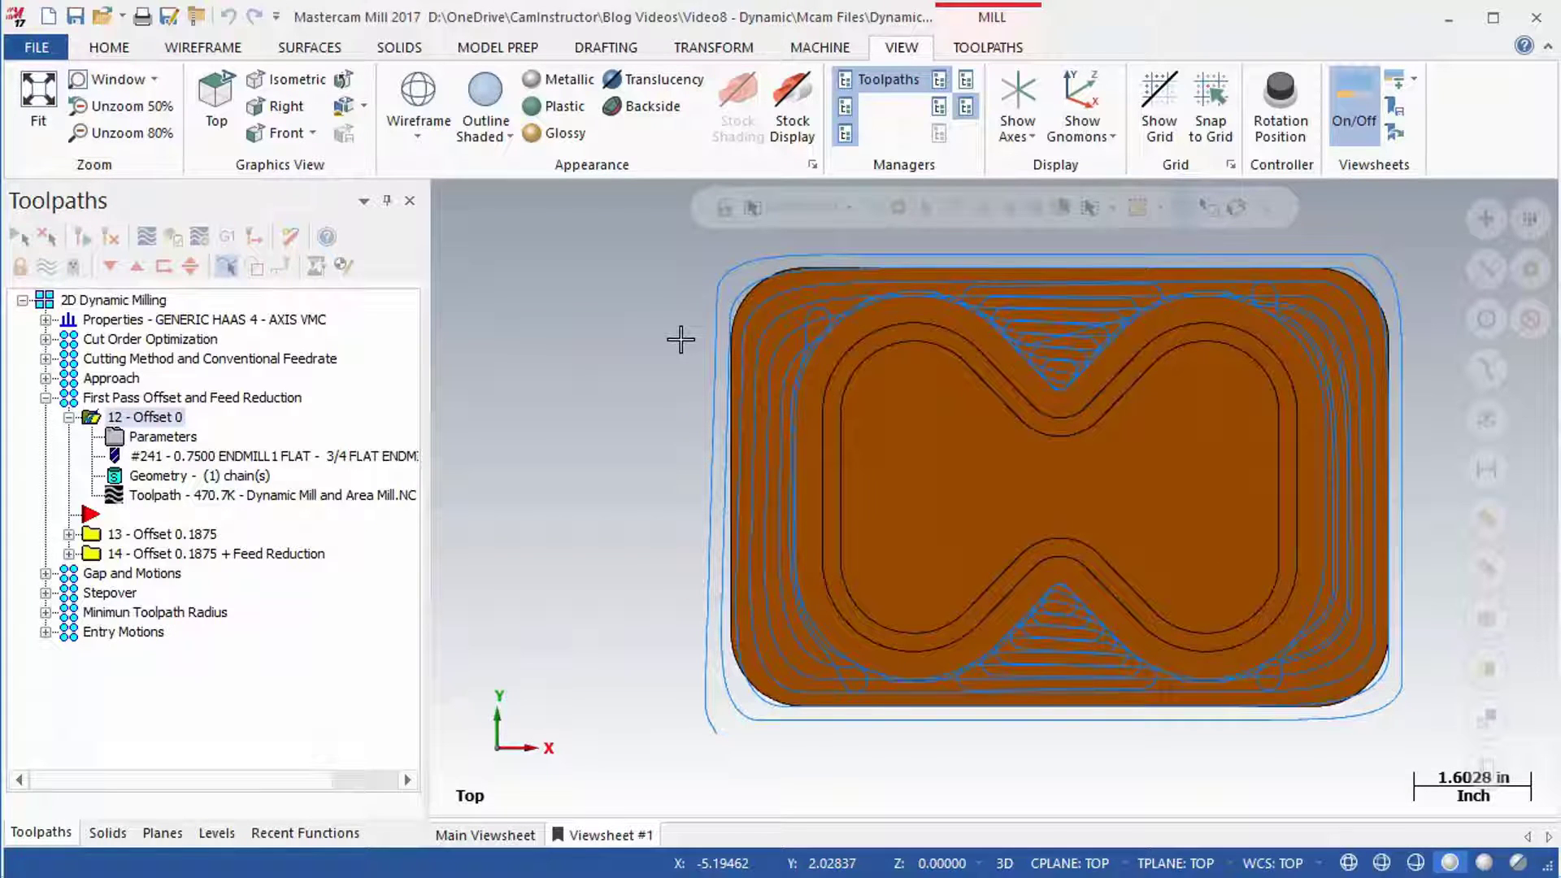
Step: Alternate between the Offset 0 and Offset 0.1875 toolpaths to compare them
{"action": "left_click", "coordinate": [177, 533]}
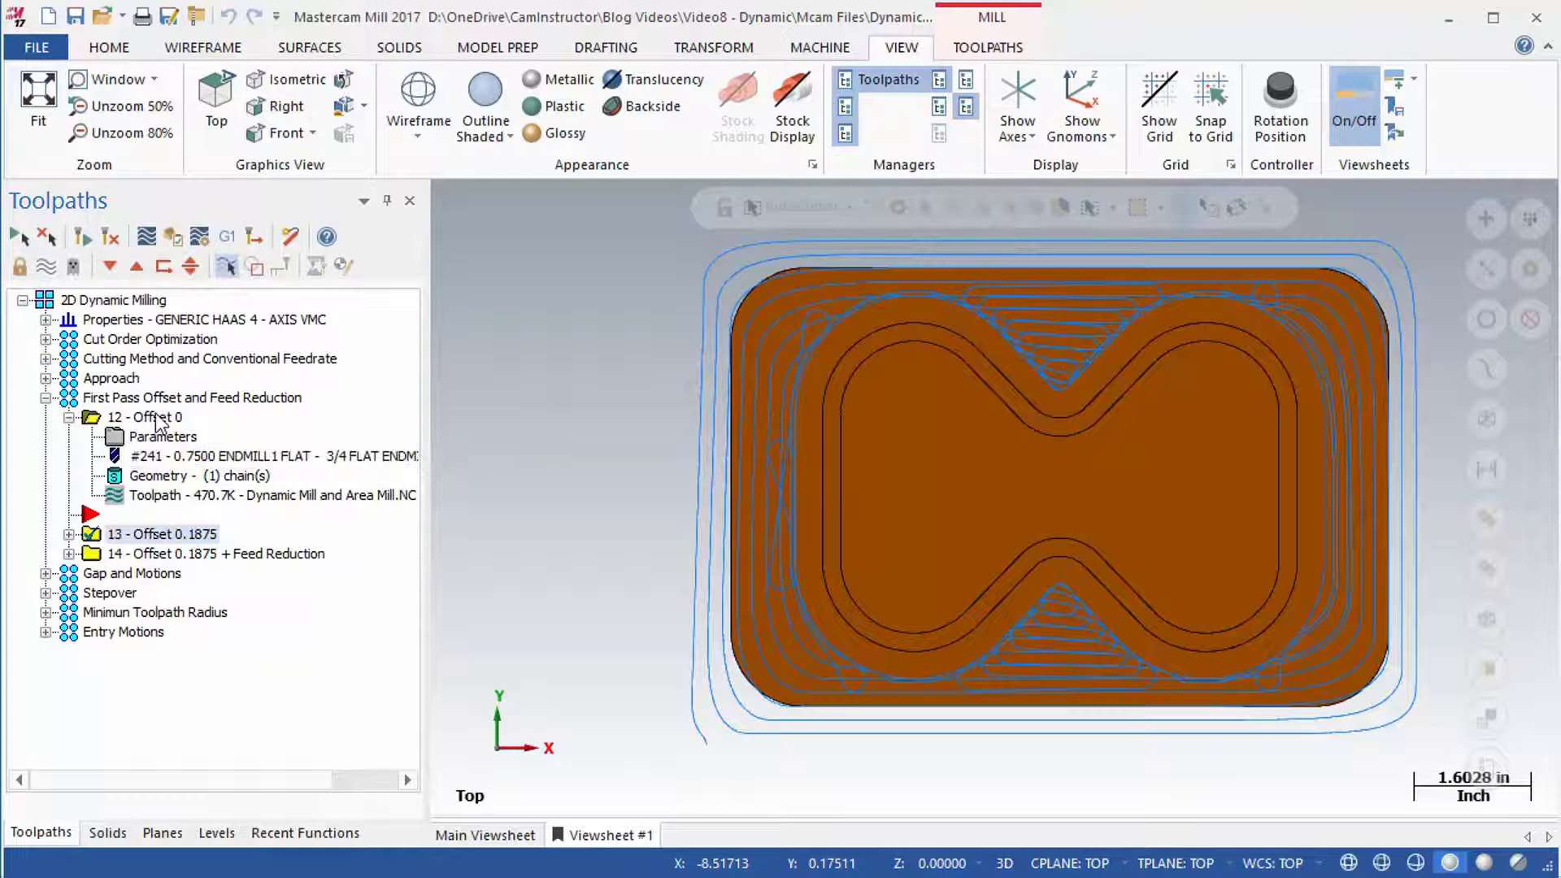
{"action": "left_click", "coordinate": [158, 418]}
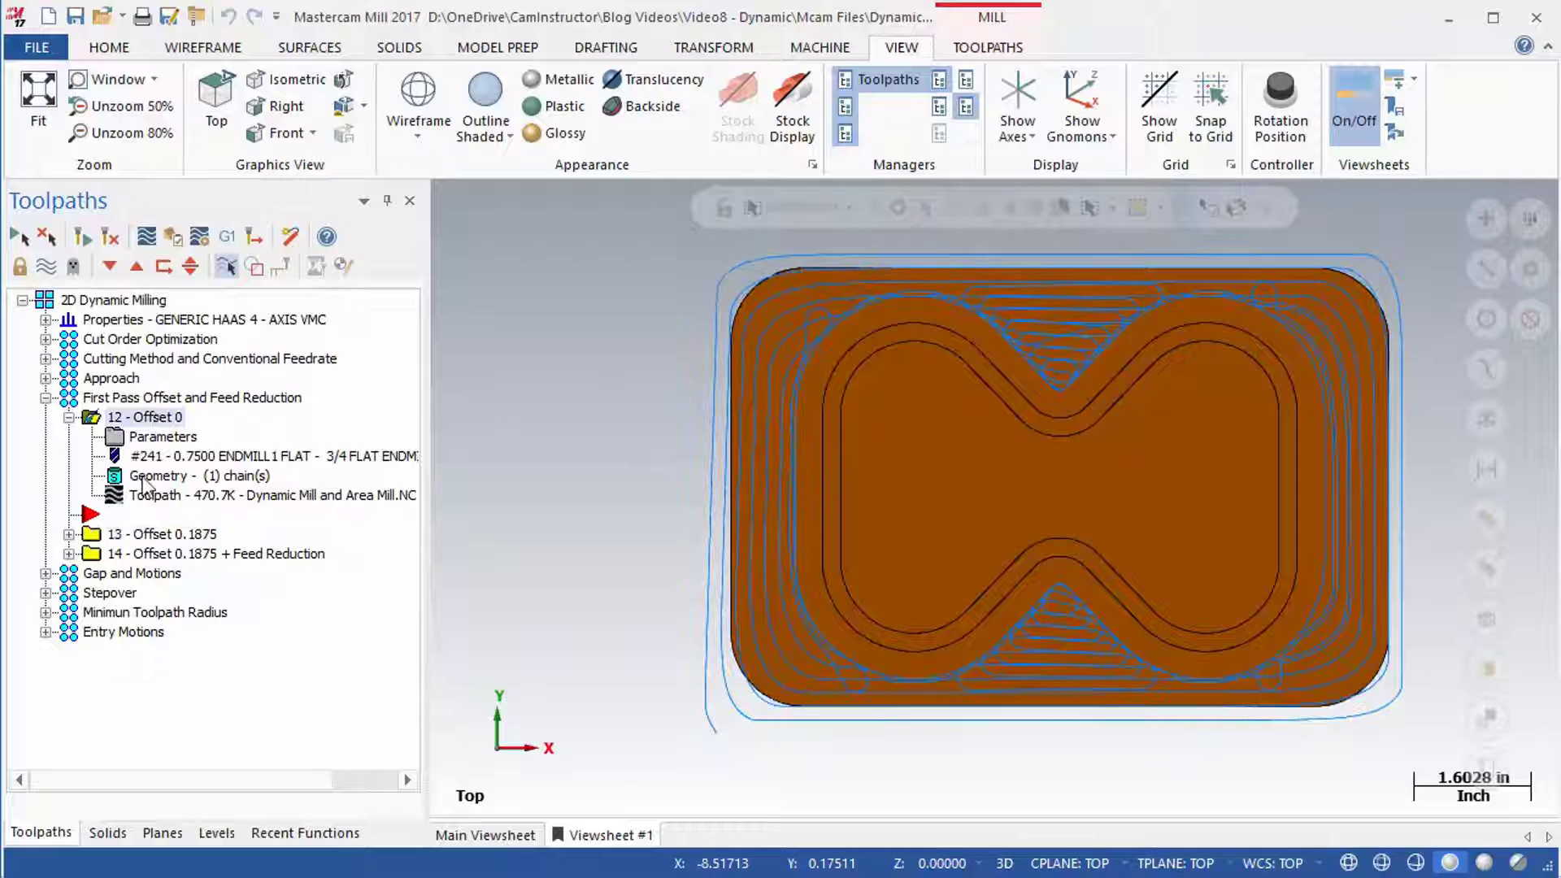
{"action": "left_click", "coordinate": [143, 536]}
Step: Verify Offset 0 with the tool holder hidden, run then pause the cut, and close the Simulator
{"action": "left_click", "coordinate": [173, 237]}
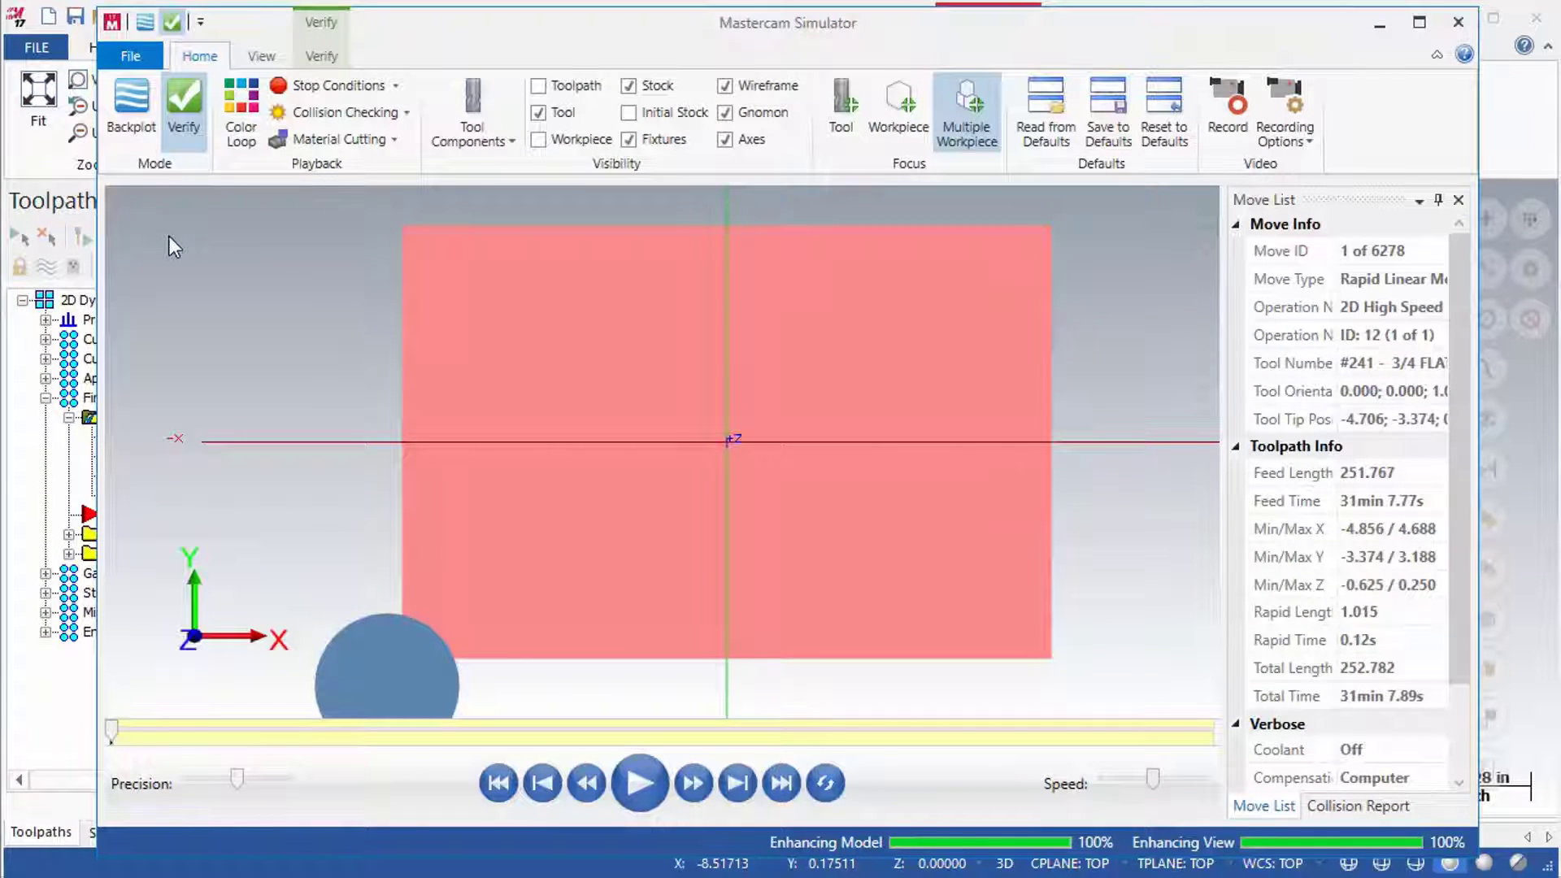
{"action": "left_click", "coordinate": [498, 143]}
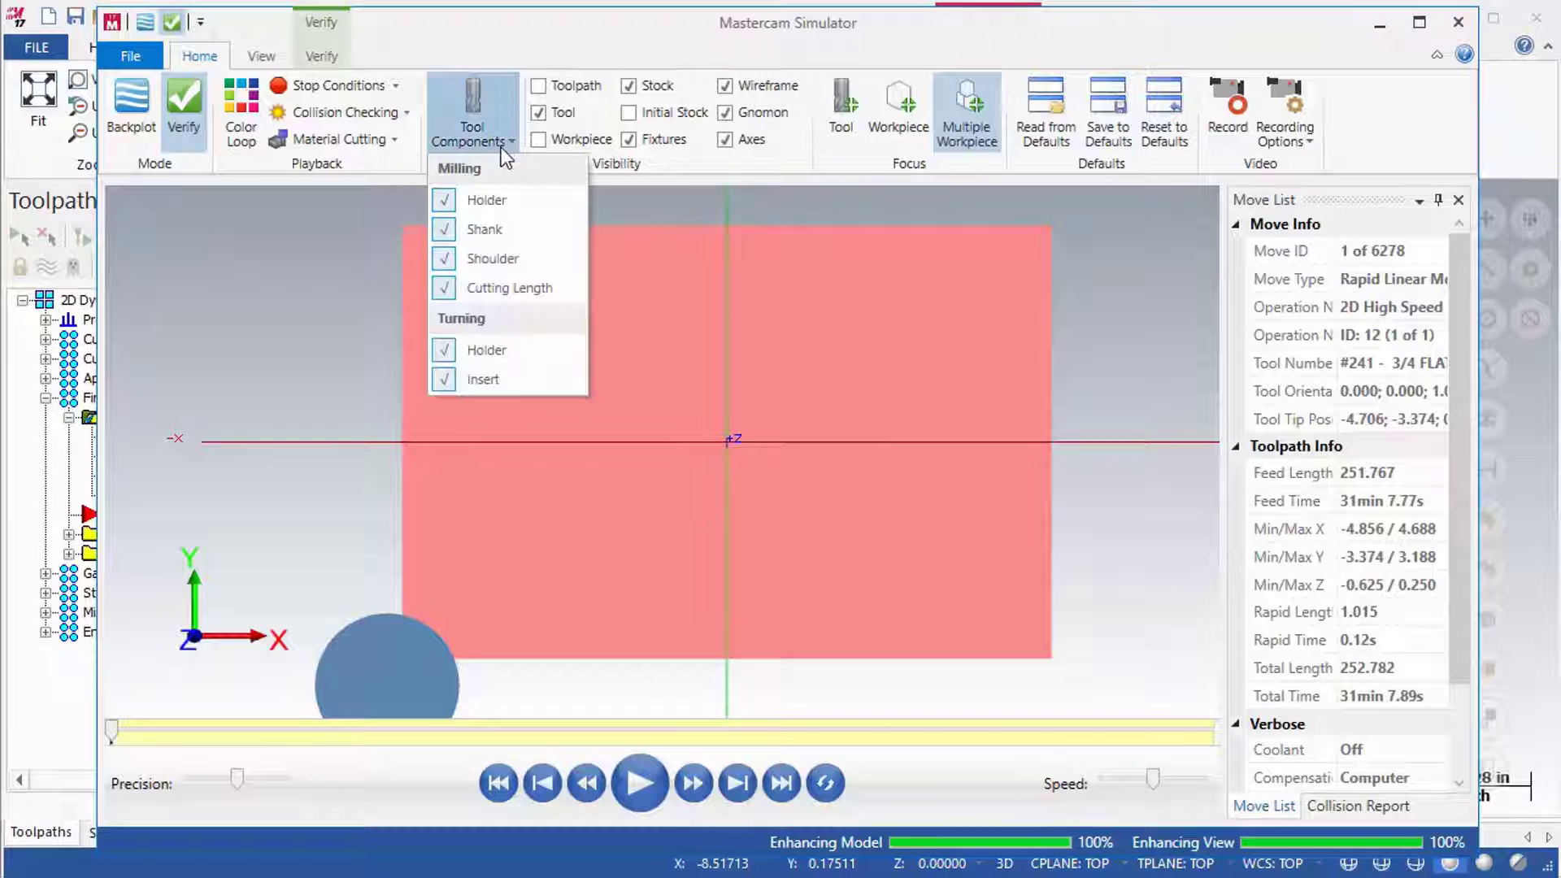
{"action": "left_click", "coordinate": [248, 257]}
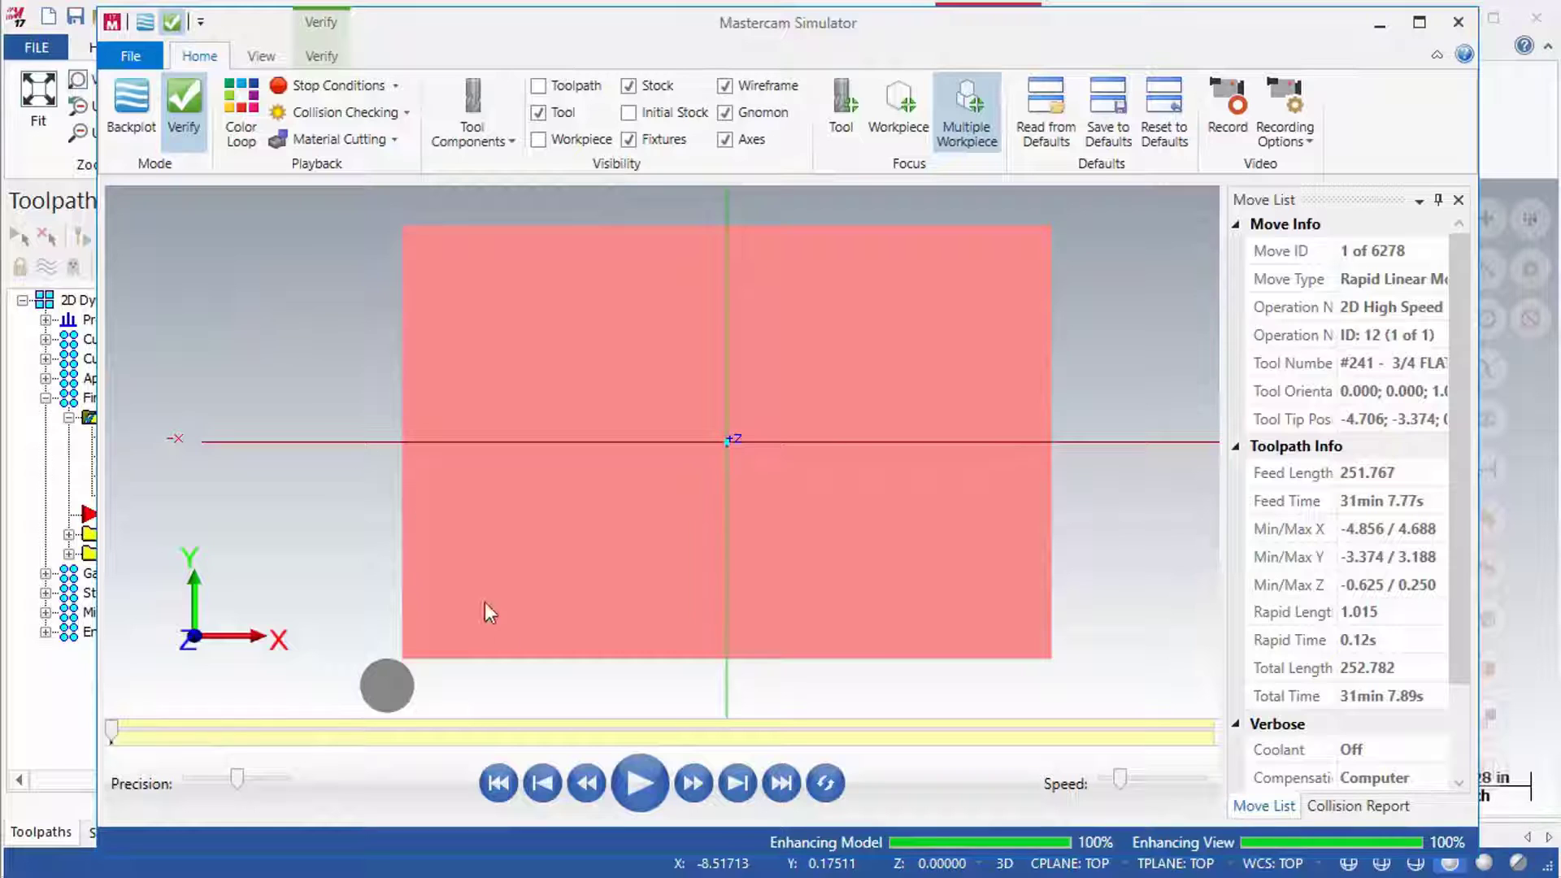
{"action": "left_click", "coordinate": [638, 785]}
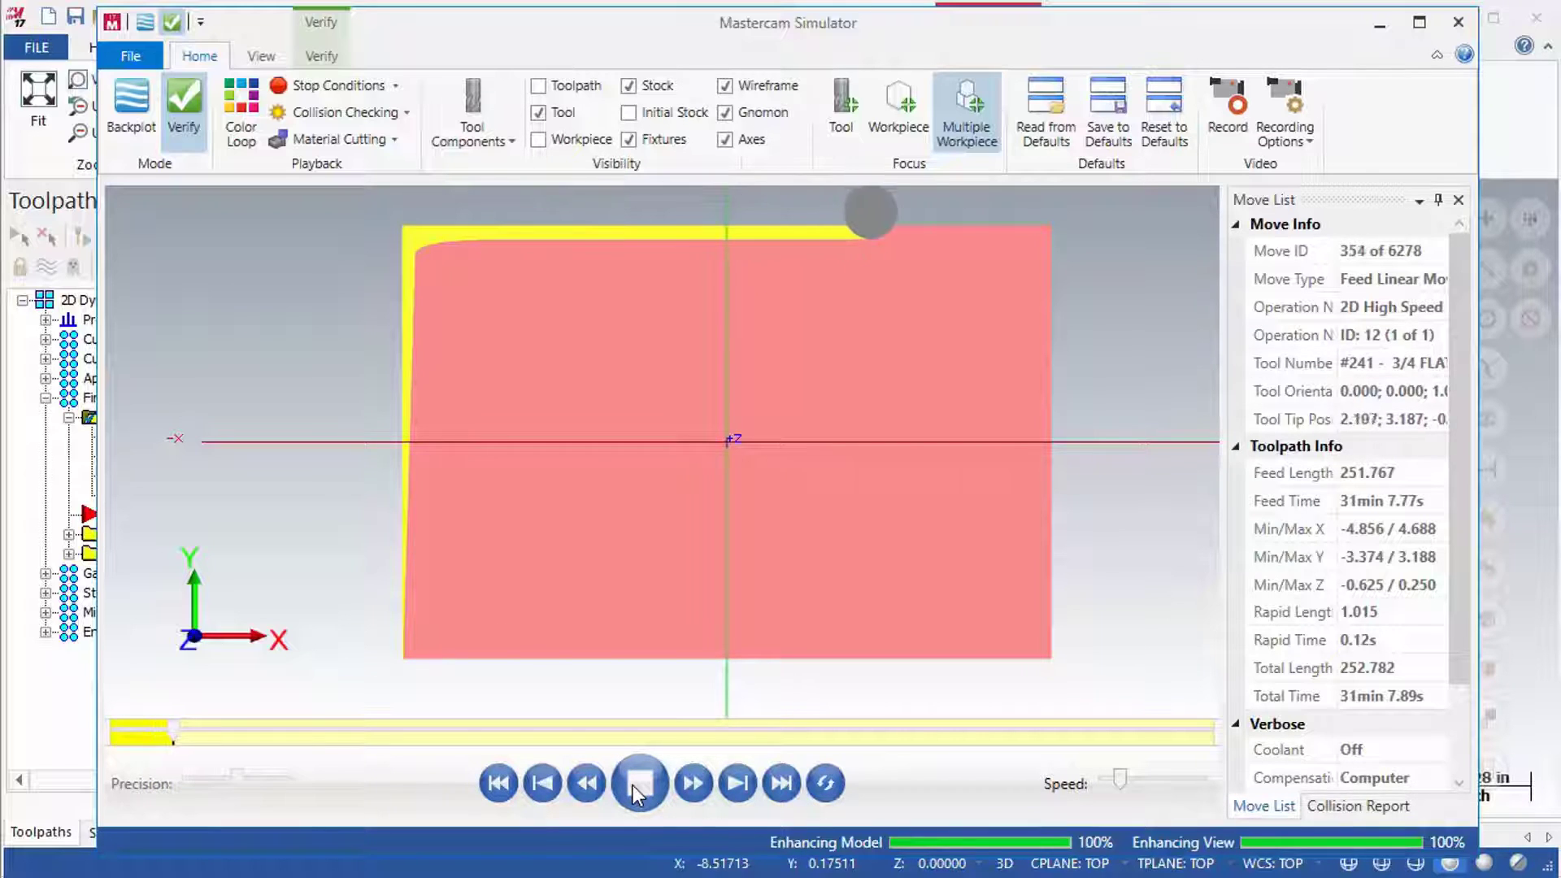
{"action": "left_click", "coordinate": [639, 785]}
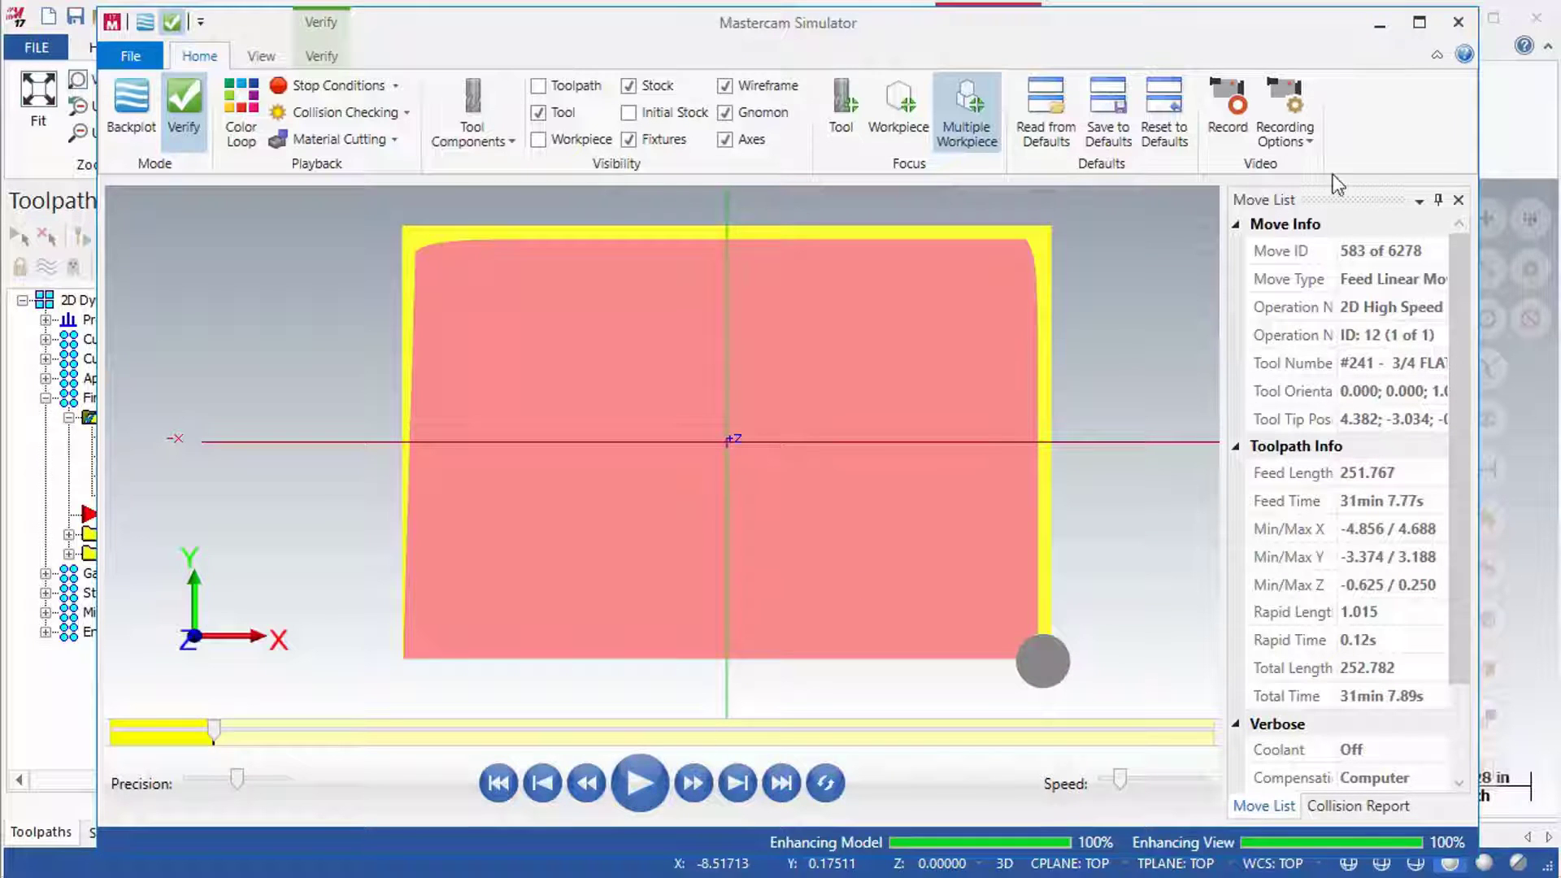
{"action": "left_click", "coordinate": [1458, 23]}
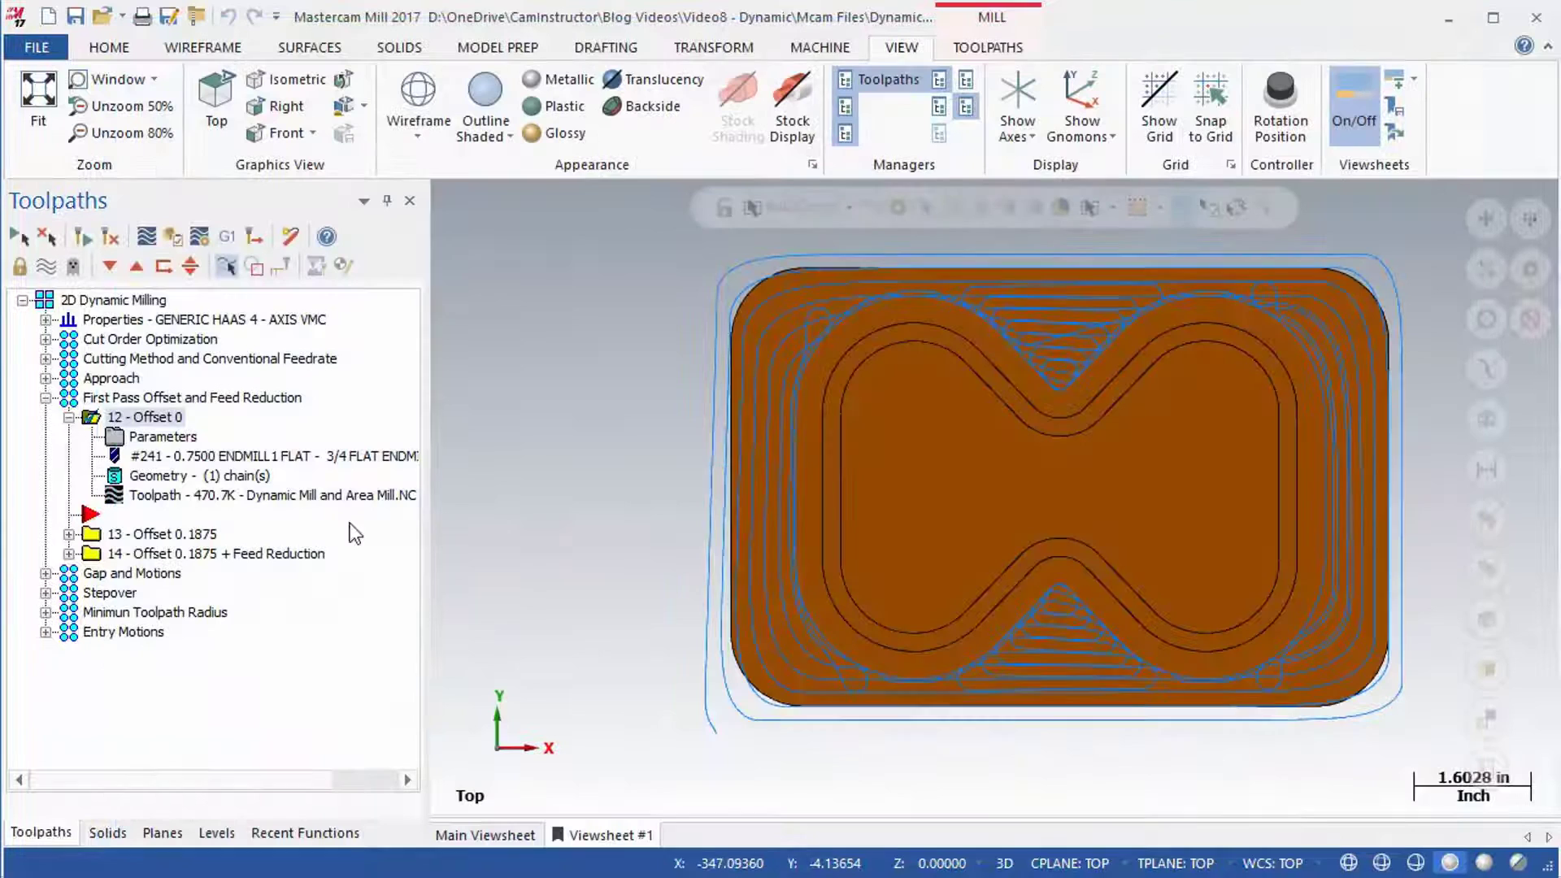
Step: Verify operation 13, Offset 0.1875, watching its 6.418-feed first pass, then close the Simulator
{"action": "left_click", "coordinate": [190, 534]}
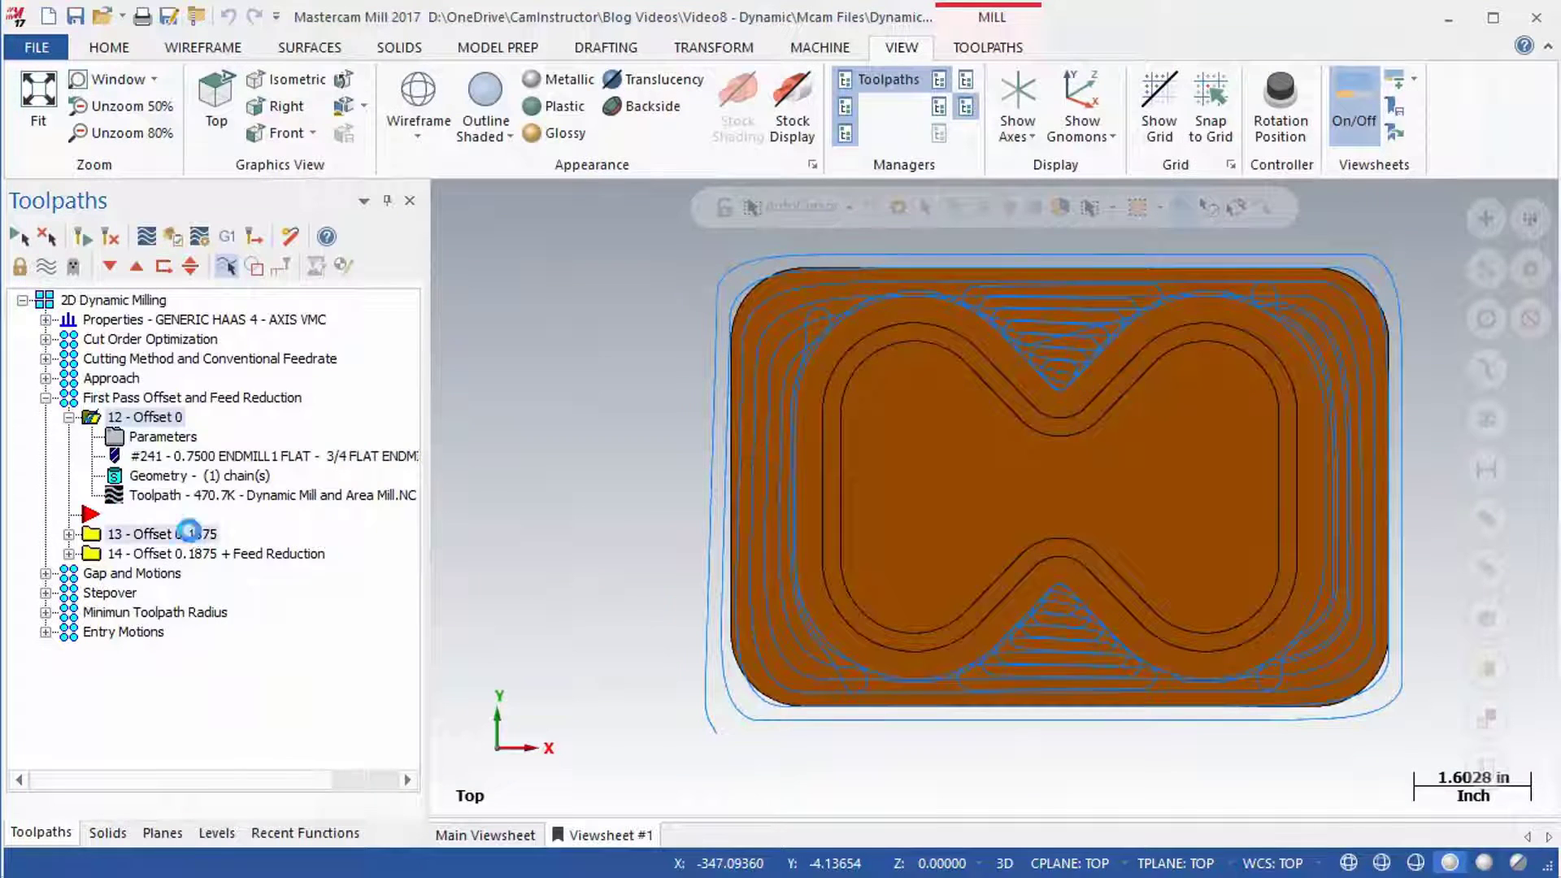
{"action": "left_click", "coordinate": [180, 242]}
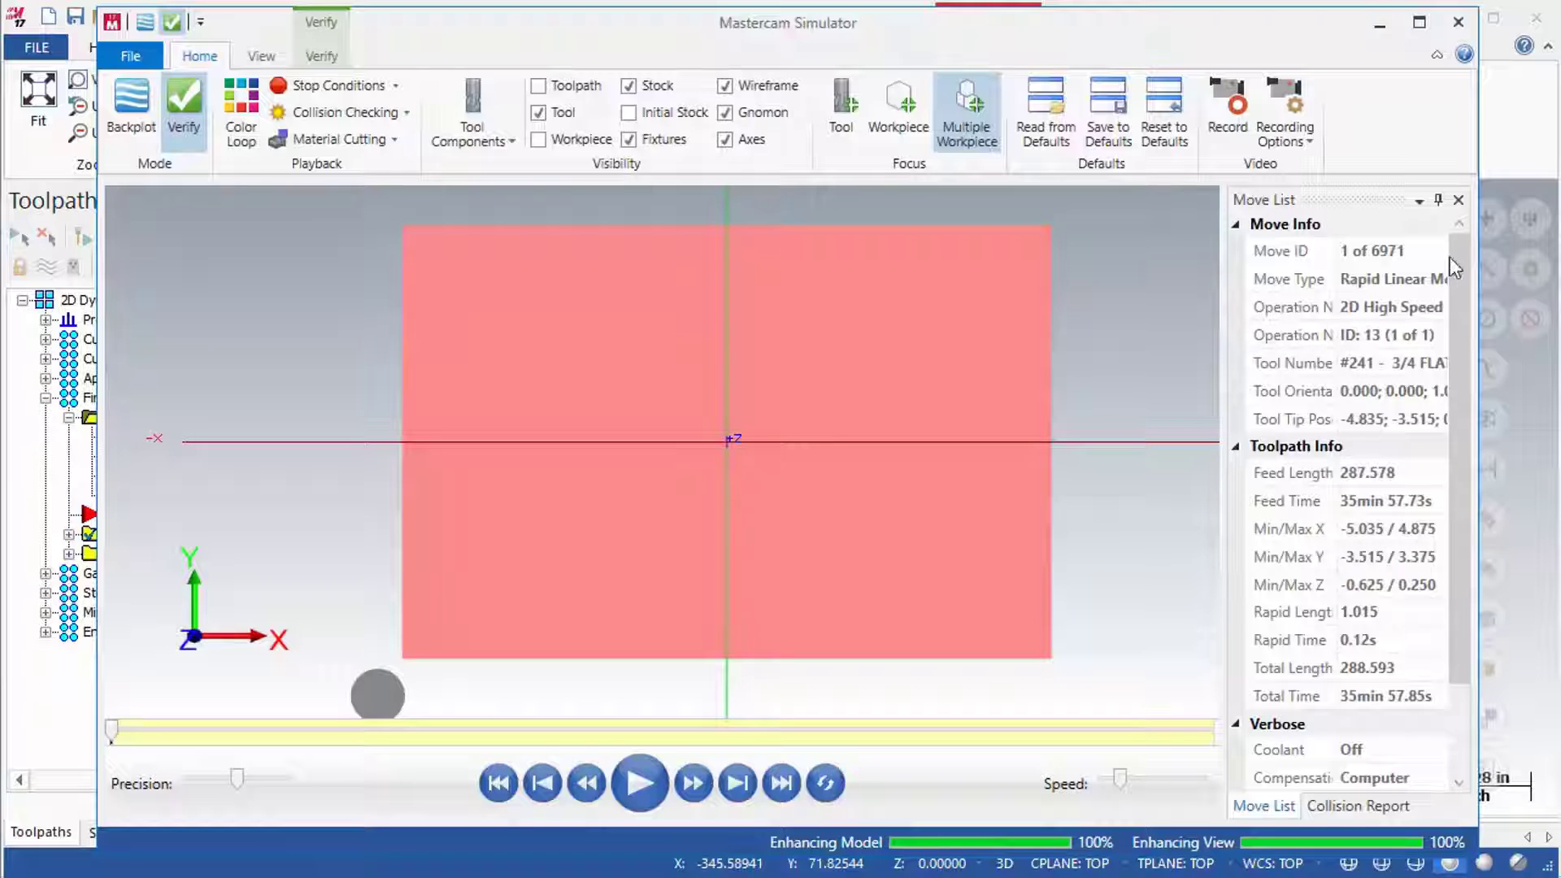
{"action": "left_click_drag", "start_coordinate": [1459, 252], "coordinate": [1452, 361]}
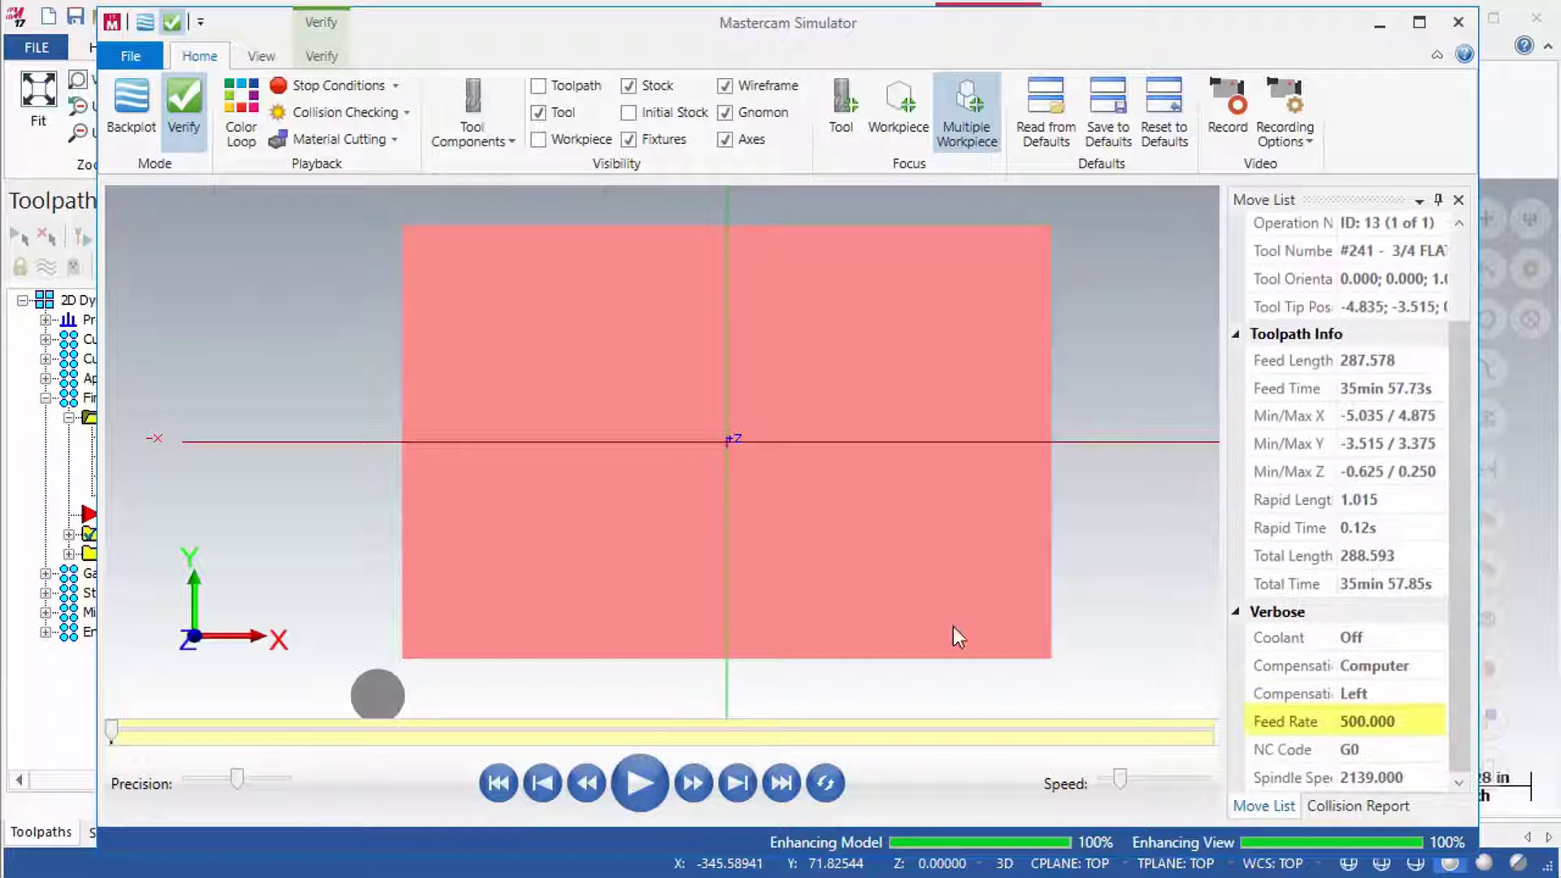
{"action": "left_click", "coordinate": [631, 788]}
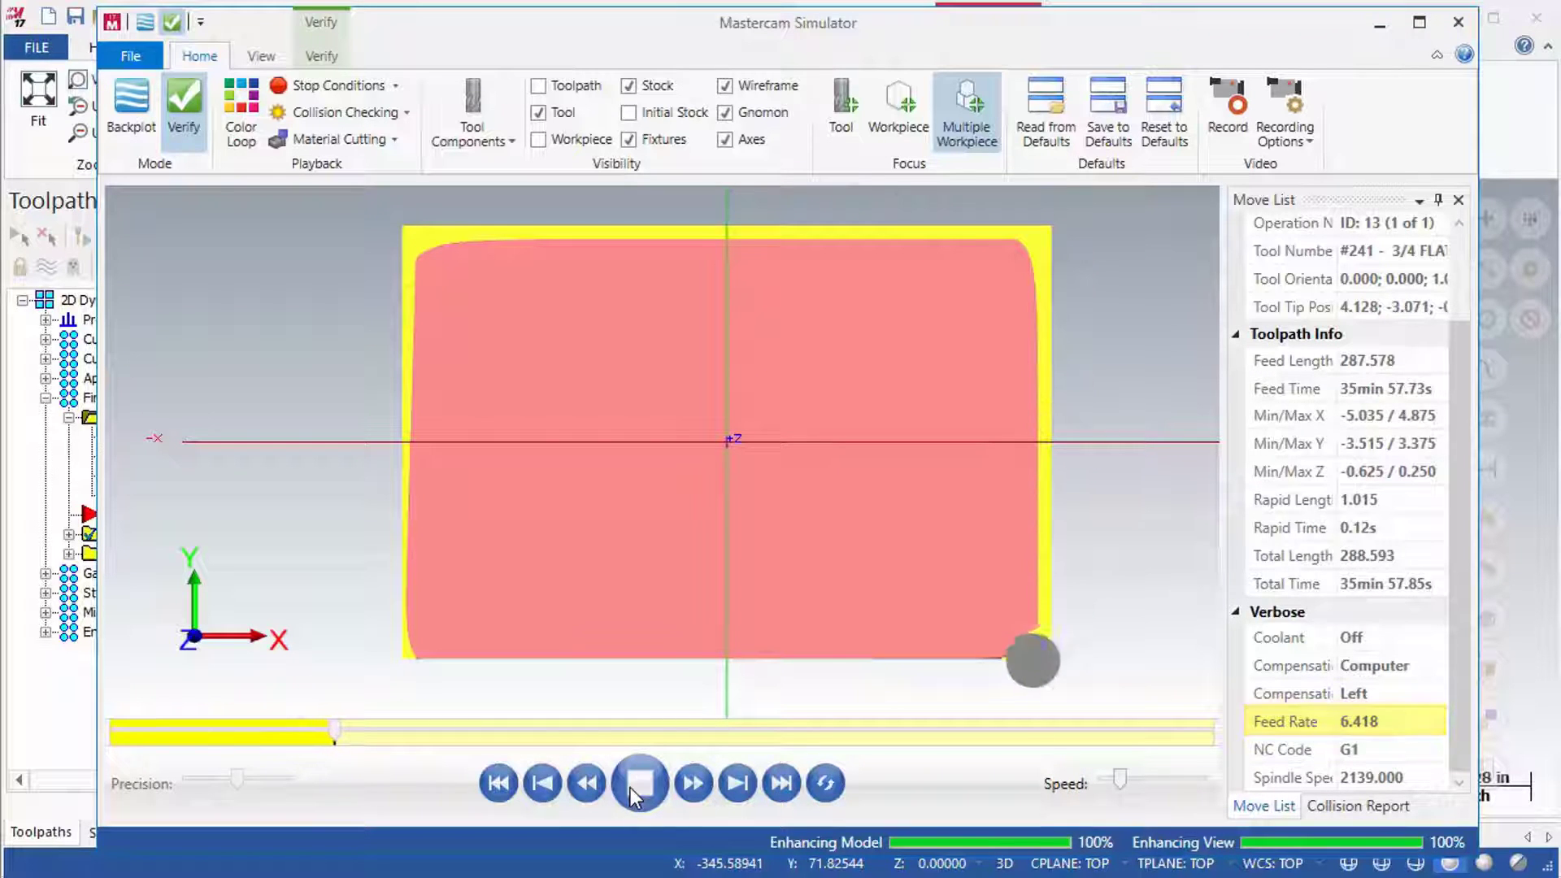
{"action": "left_click", "coordinate": [639, 783]}
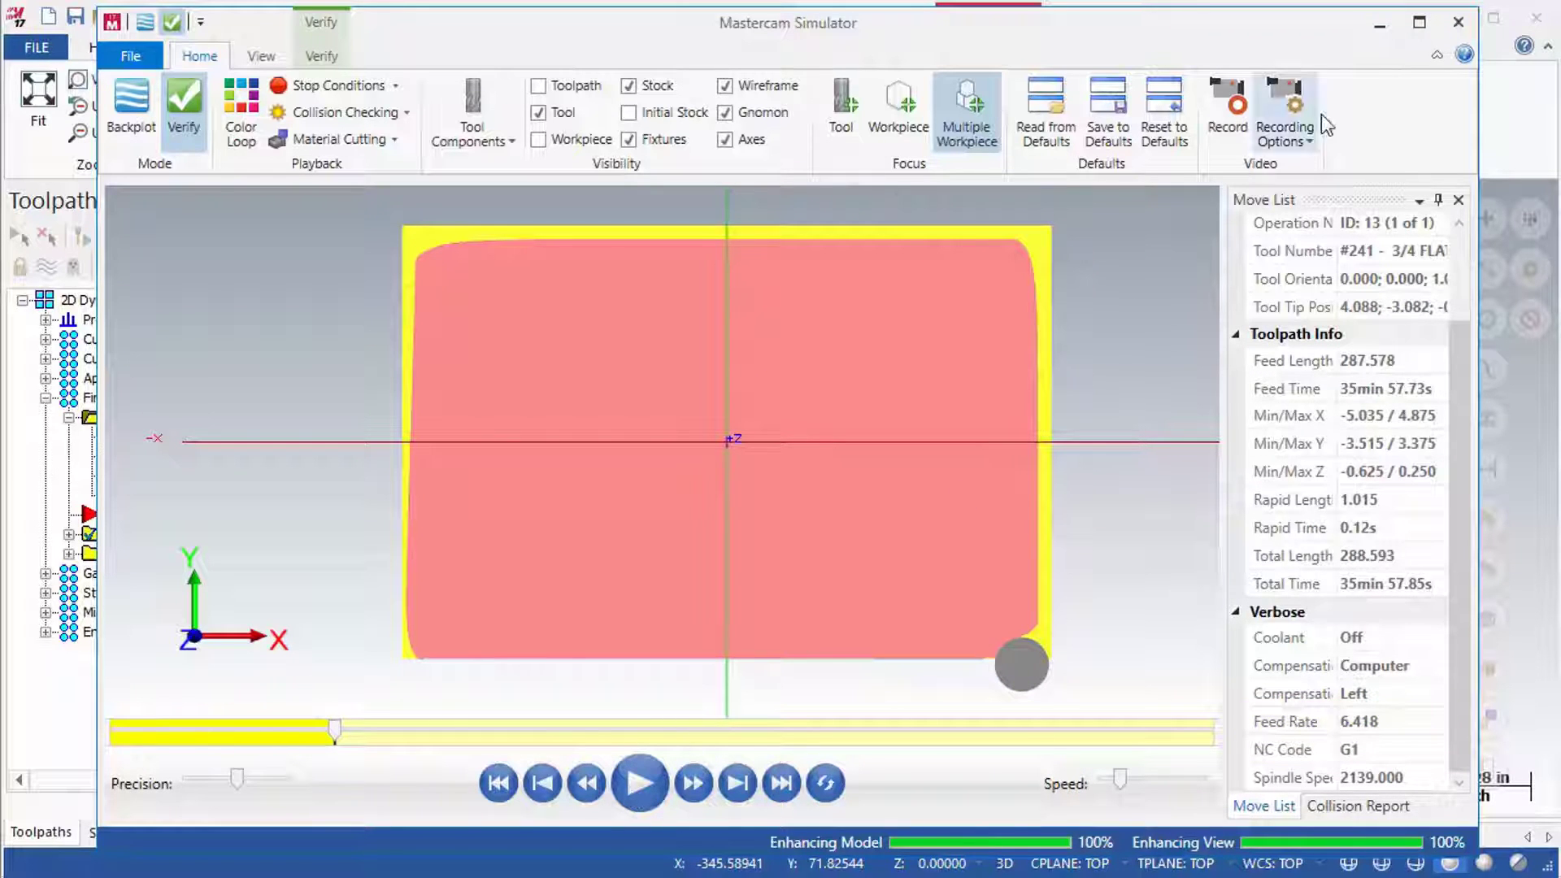
{"action": "left_click", "coordinate": [1456, 24]}
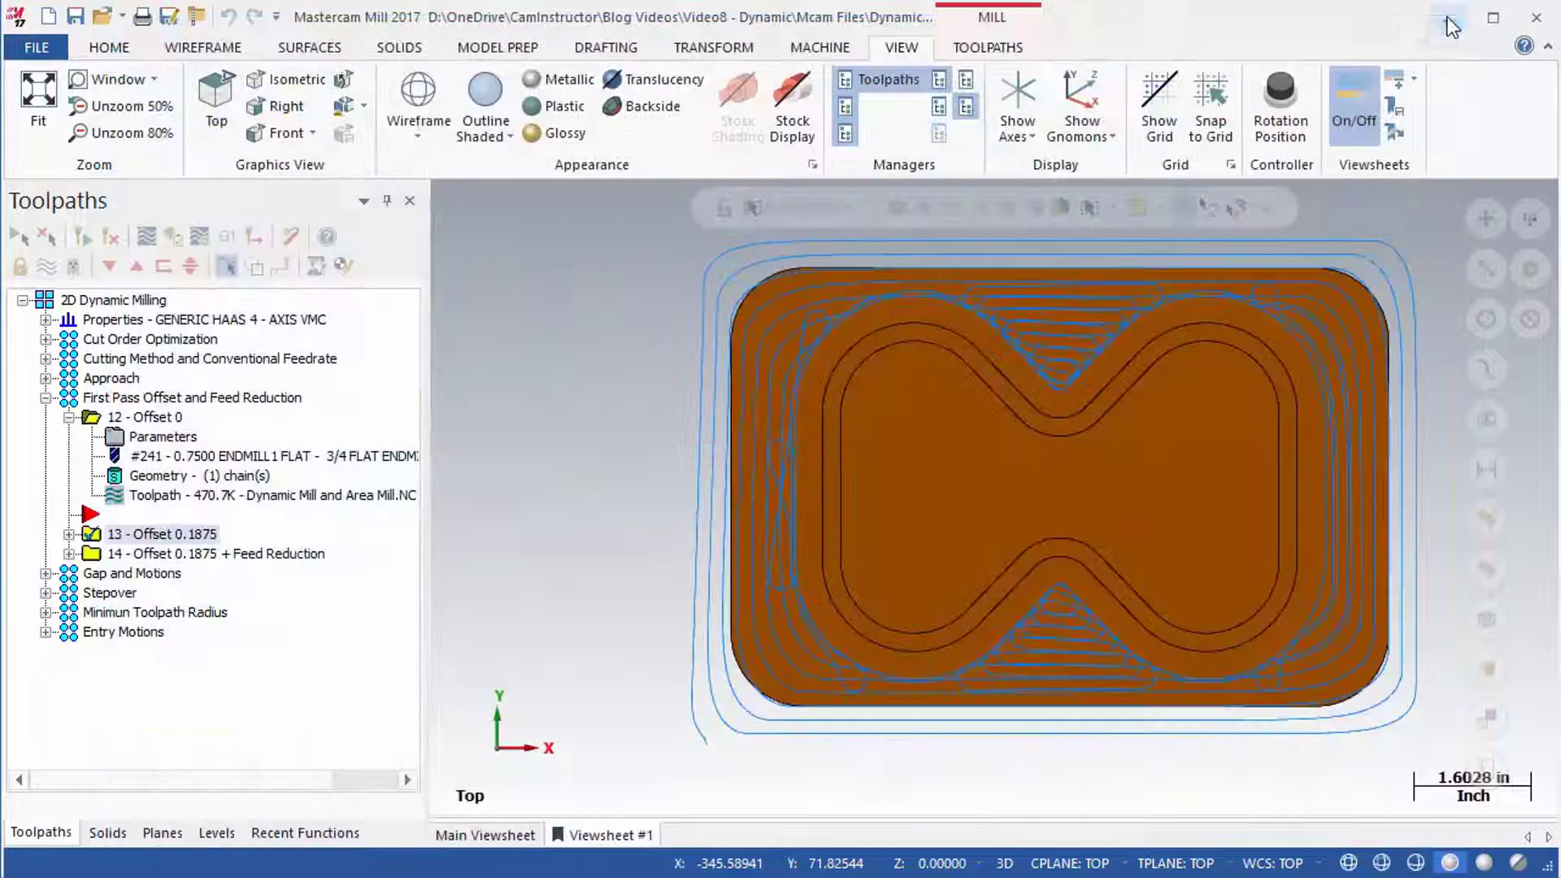
Step: Verify operation 14, Offset 0.1875 + Feed Reduction, and start its simulation
{"action": "left_click", "coordinate": [252, 556]}
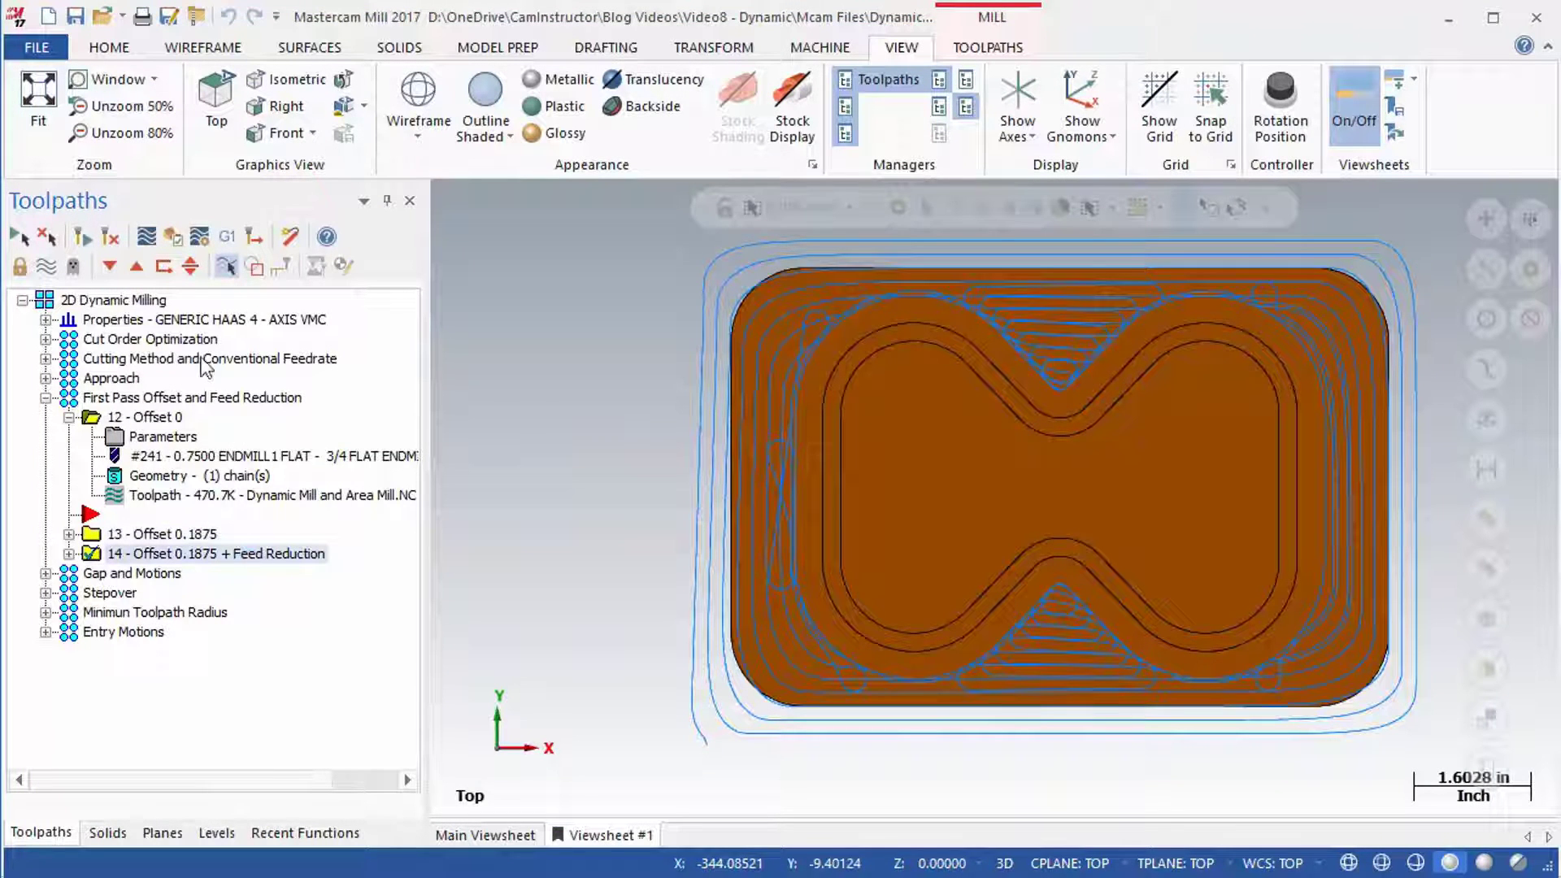
{"action": "left_click", "coordinate": [172, 237]}
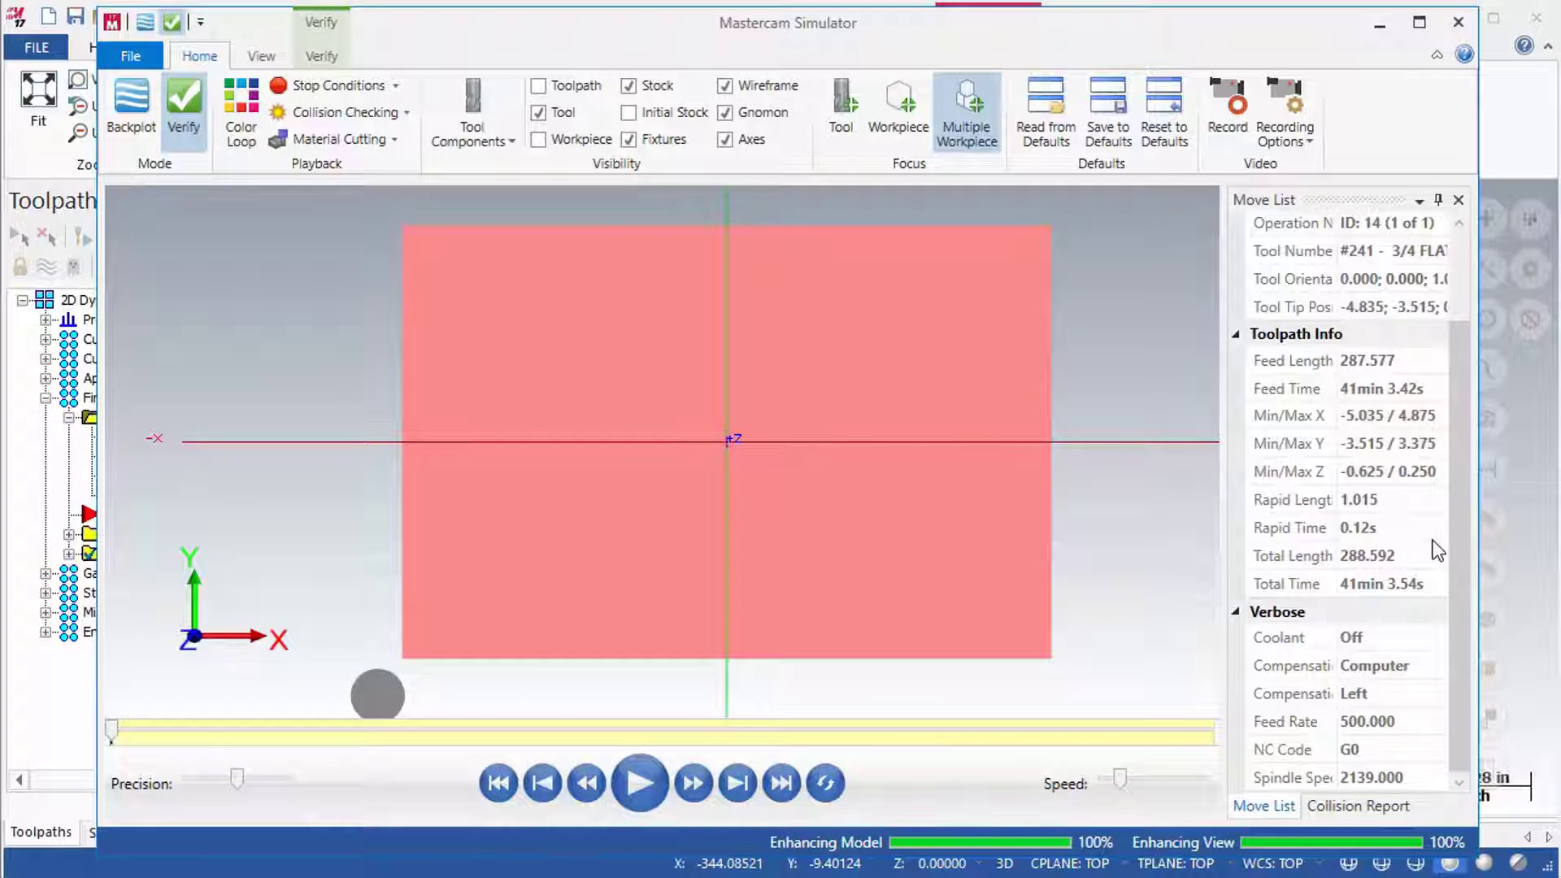
{"action": "left_click", "coordinate": [642, 785]}
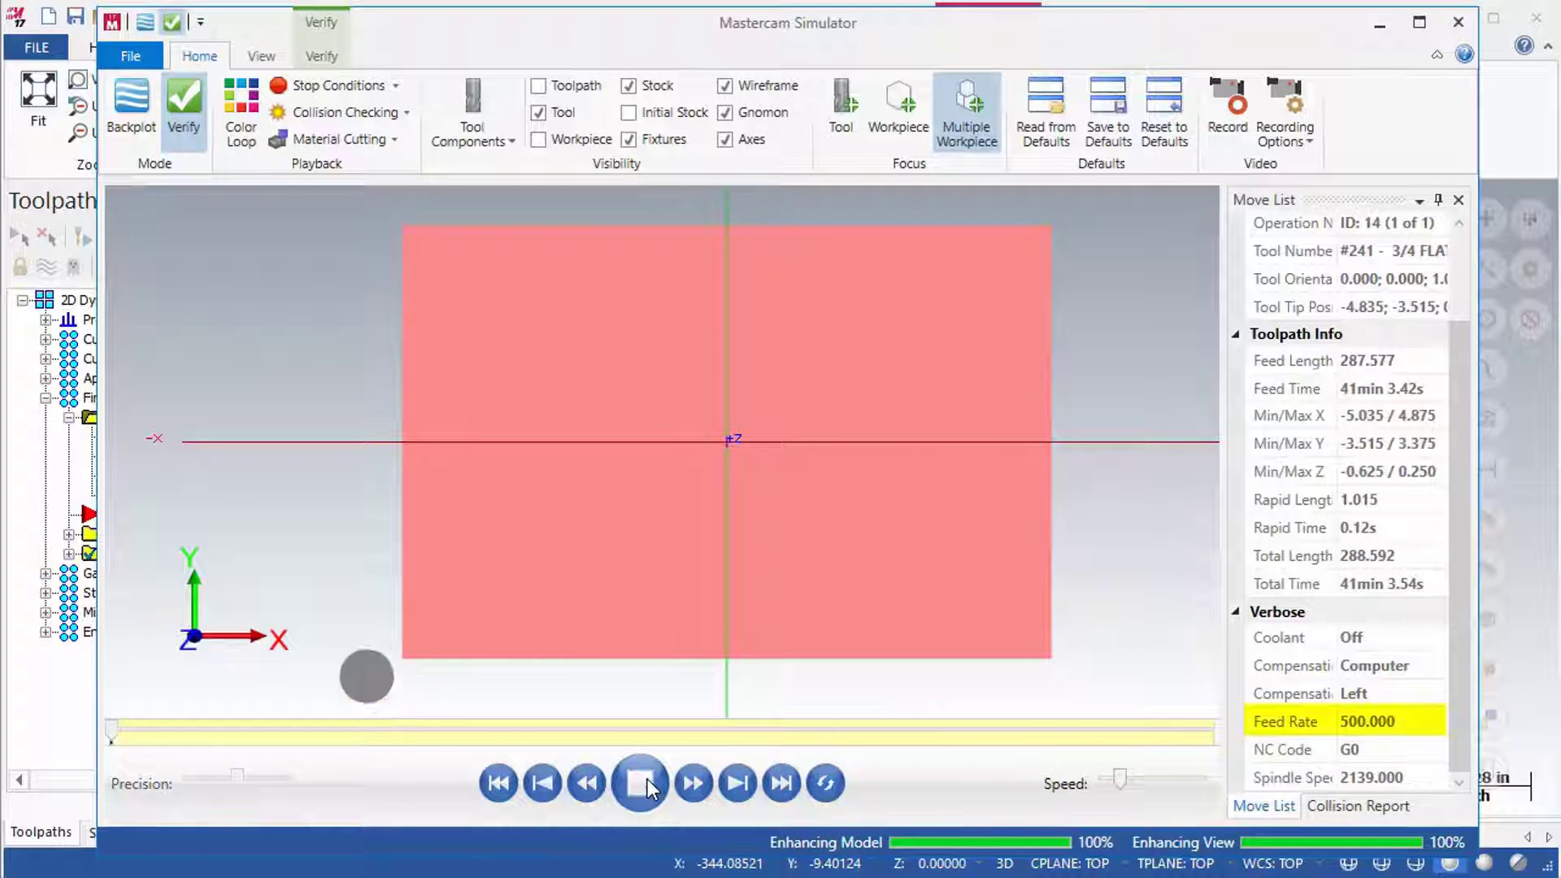